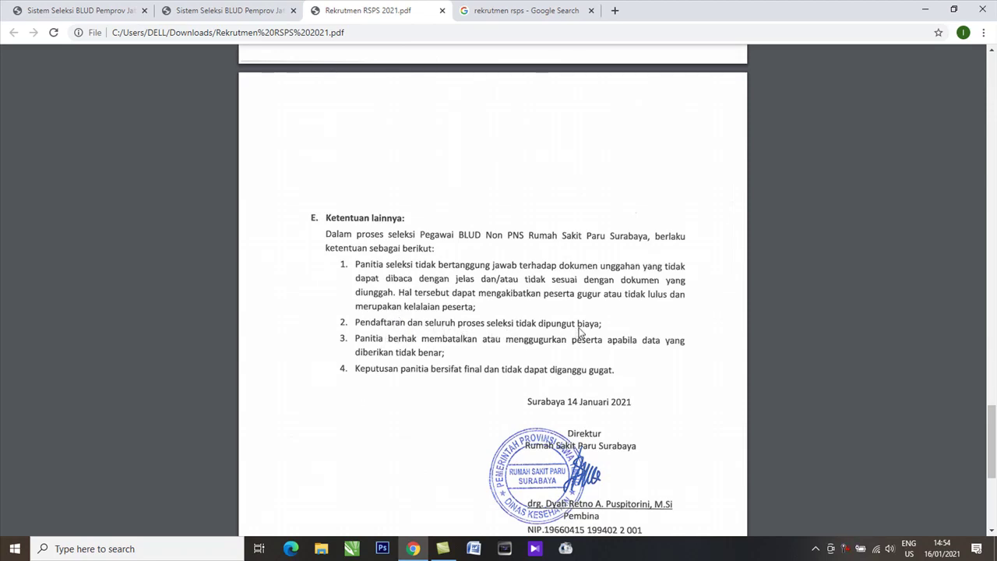
Step: Review the other provisions, selection schedule, registration procedure and general requirements in the RSPS 2021 recruitment PDF
scroll(573, 332, "down", 1)
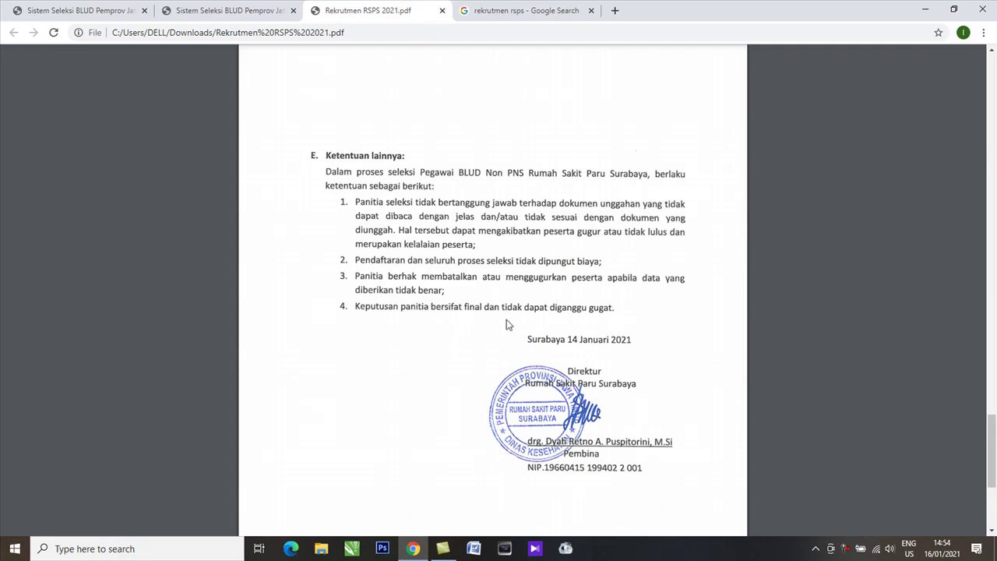
scroll(510, 323, "down", 3)
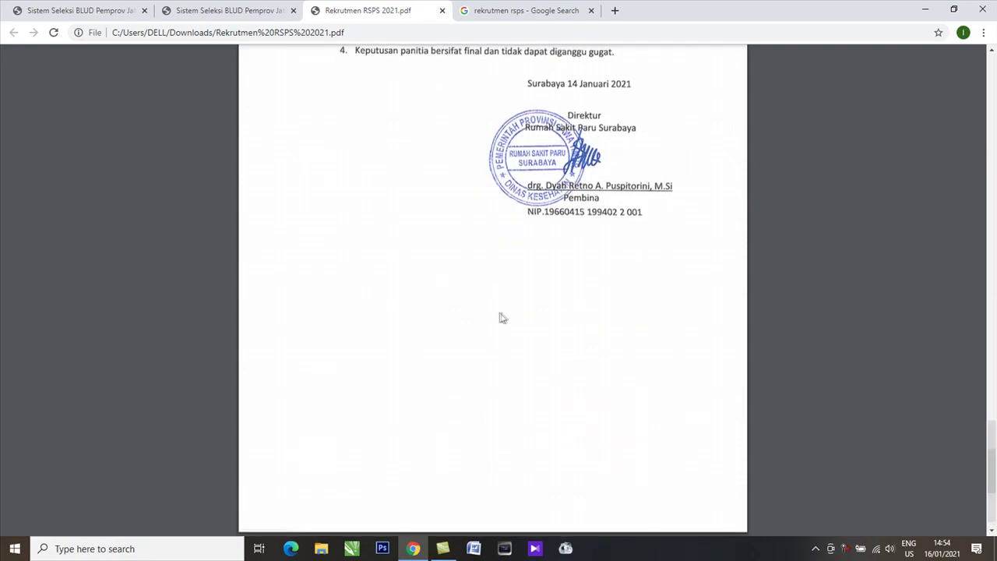
scroll(499, 318, "up", 10)
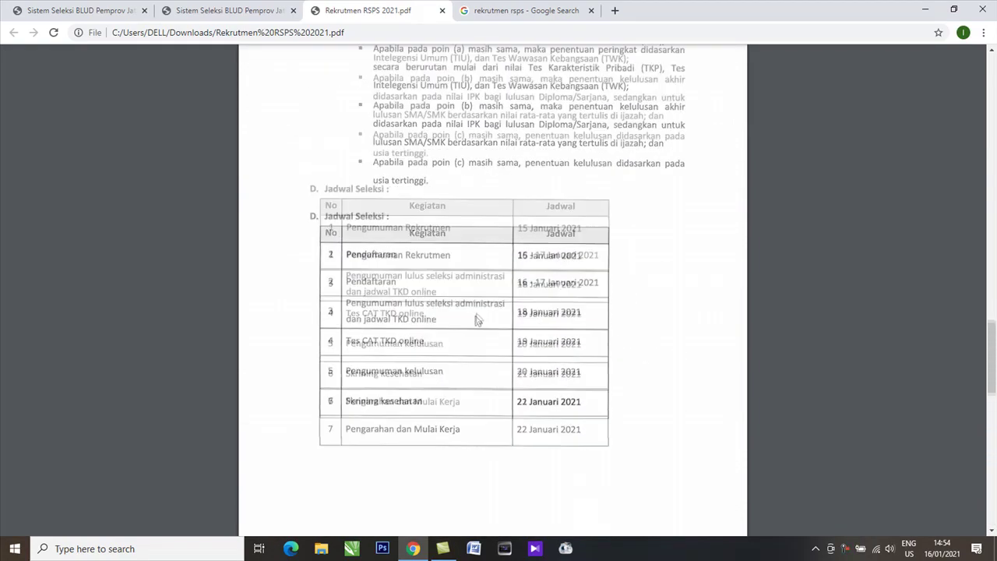
scroll(476, 318, "up", 10)
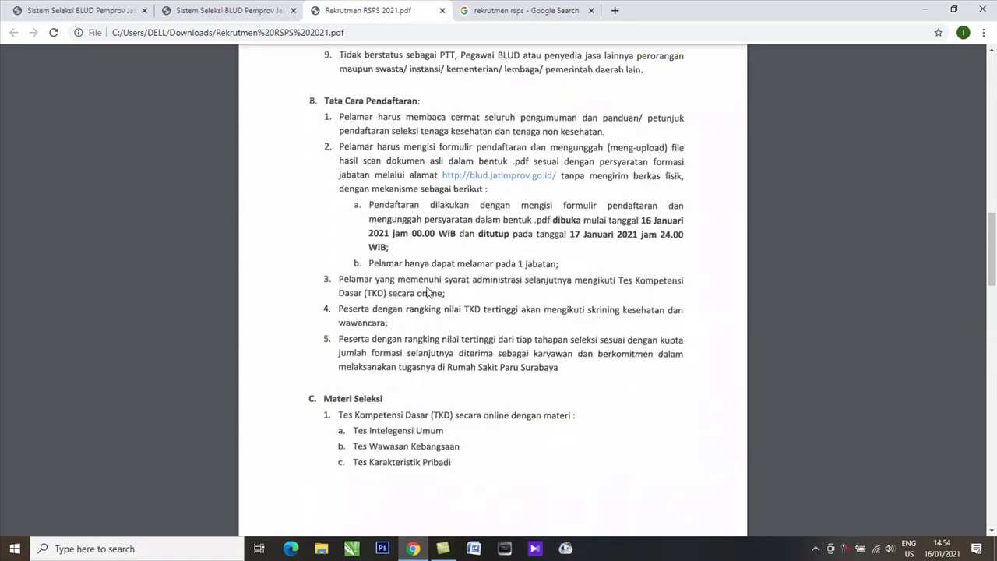
scroll(428, 291, "up", 2)
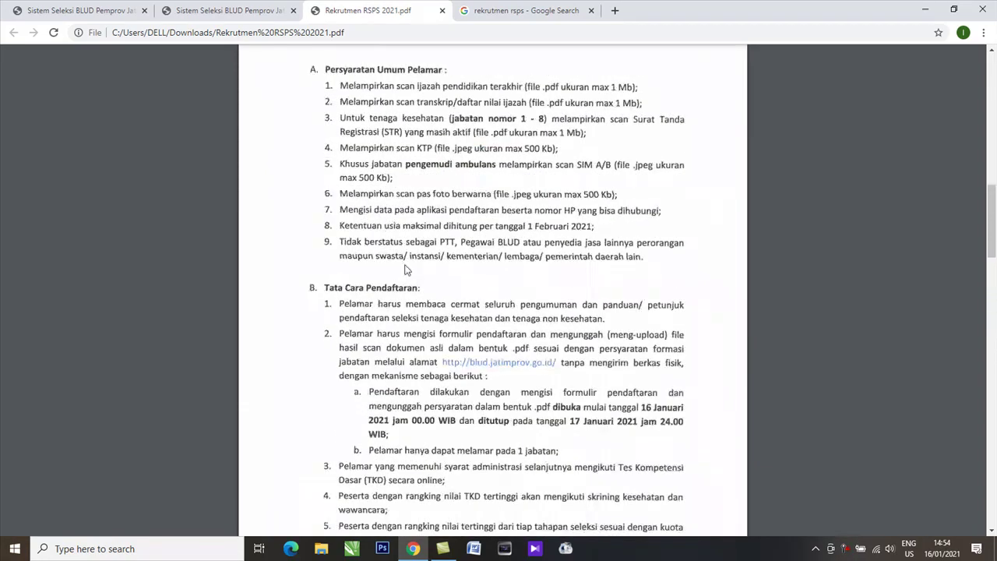
Step: Open the Lowongan Formasi list on the BLUD site and examine each position's education, required documents and number of openings
left_click(220, 11)
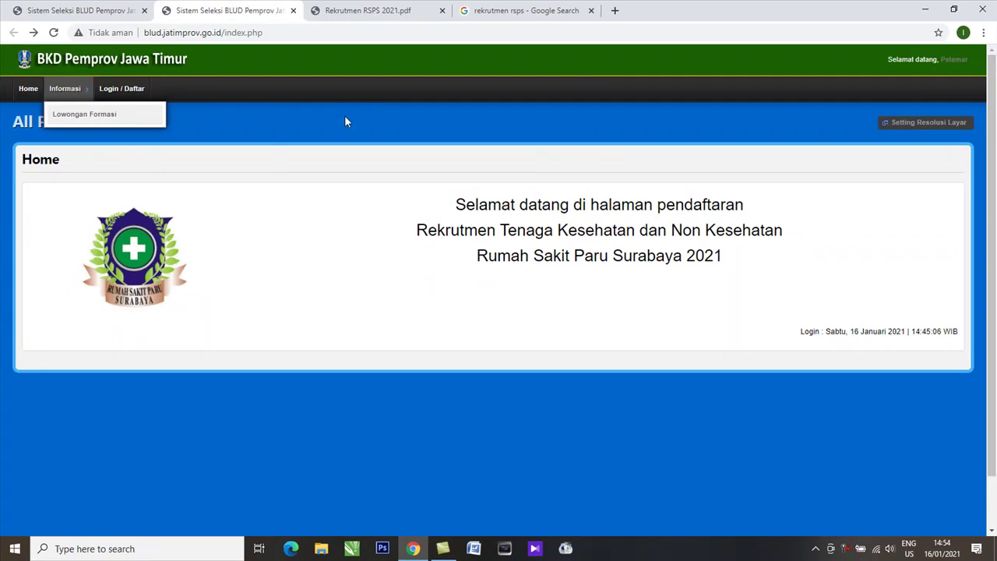
left_click(102, 126)
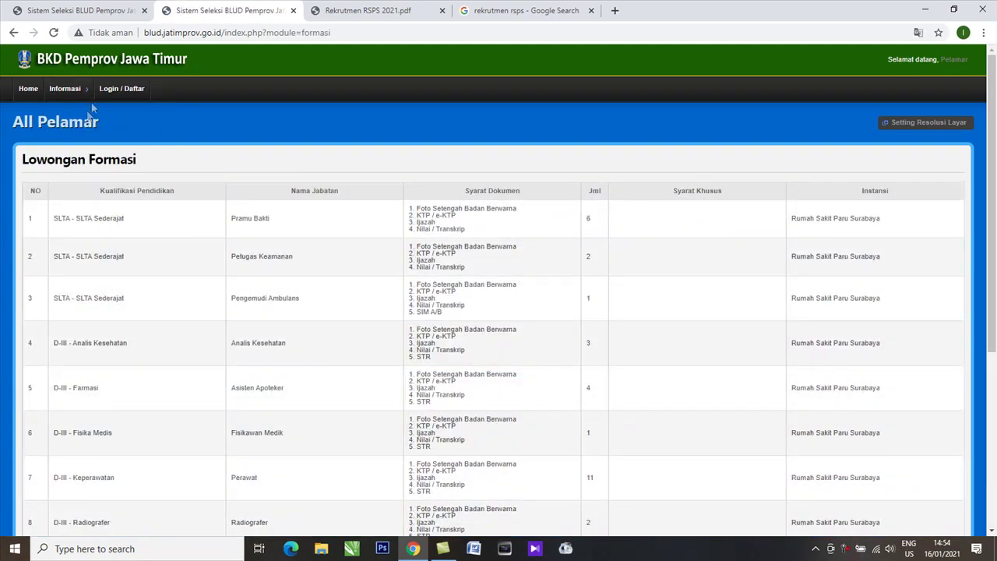
mouse_move(67, 92)
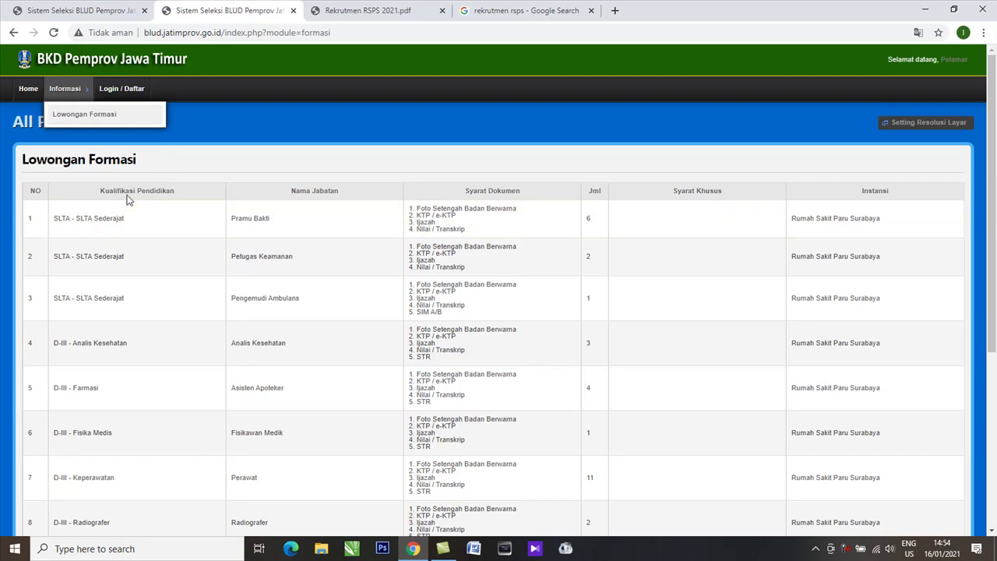
scroll(305, 223, "down", 1)
scroll(234, 219, "down", 4)
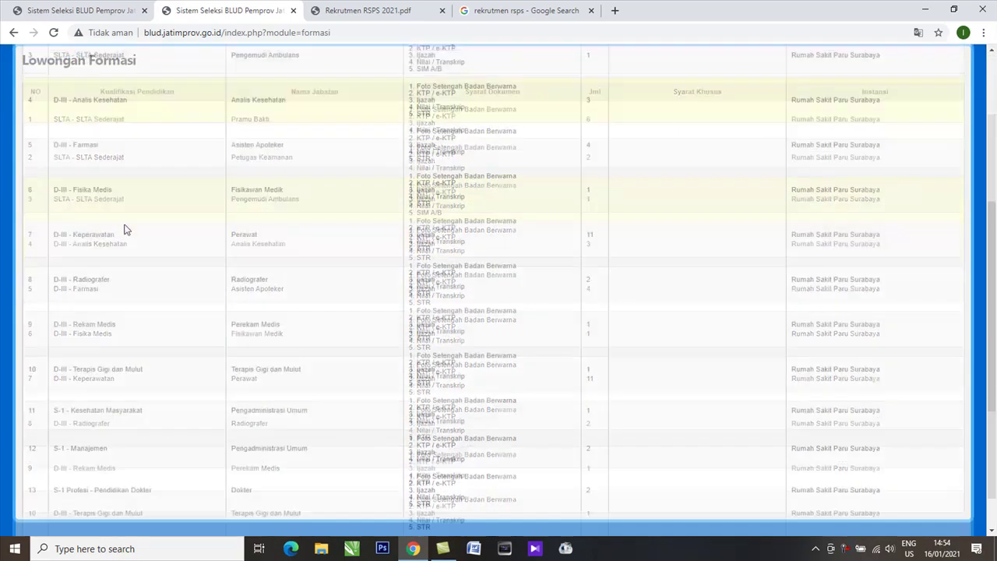
scroll(234, 242, "up", 3)
scroll(233, 272, "down", 3)
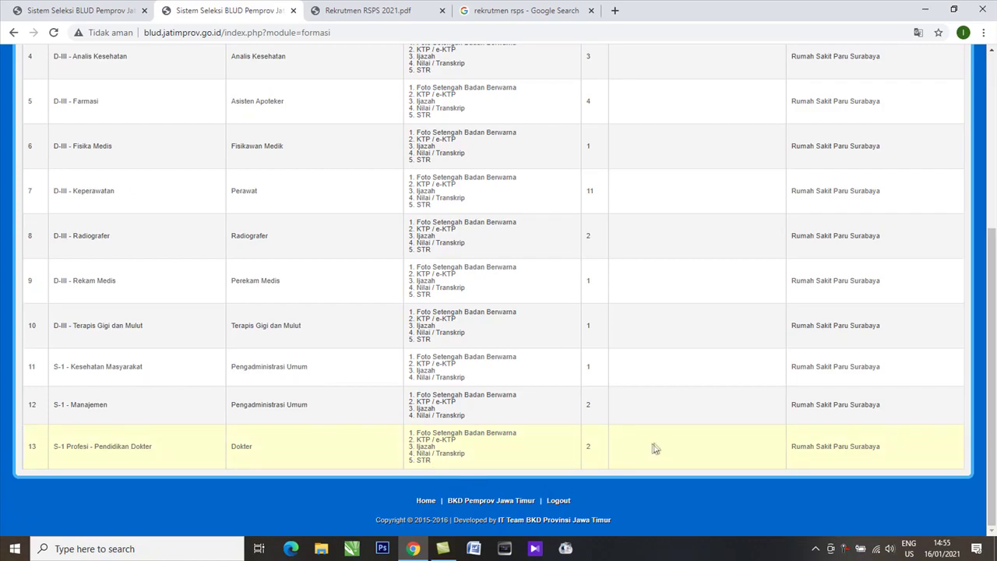
scroll(589, 455, "up", 4)
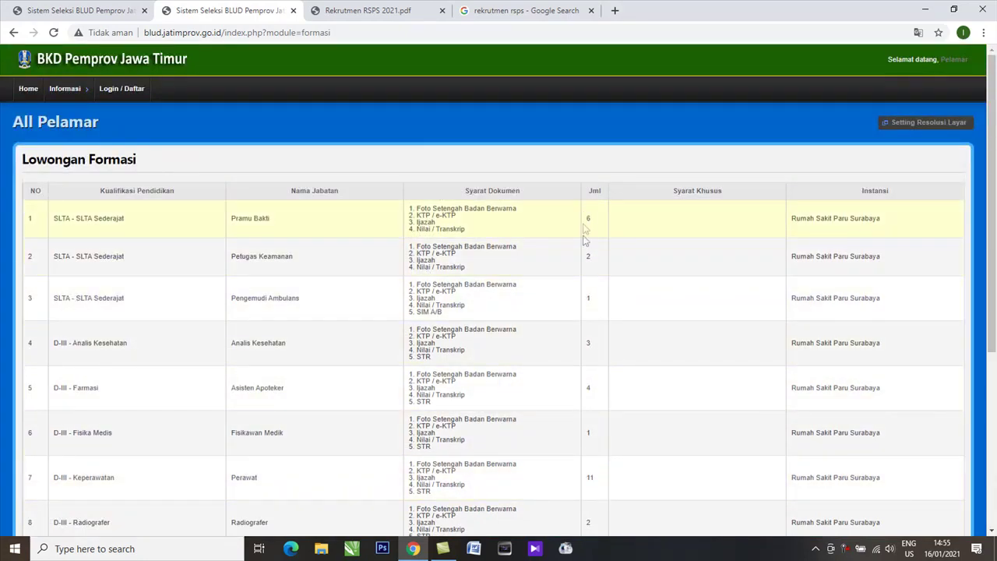
scroll(592, 234, "down", 4)
scroll(597, 288, "up", 4)
scroll(501, 263, "down", 3)
scroll(474, 285, "up", 2)
scroll(477, 286, "up", 1)
Step: Open the applicant registration form in the login area and look over its required fields
left_click(134, 90)
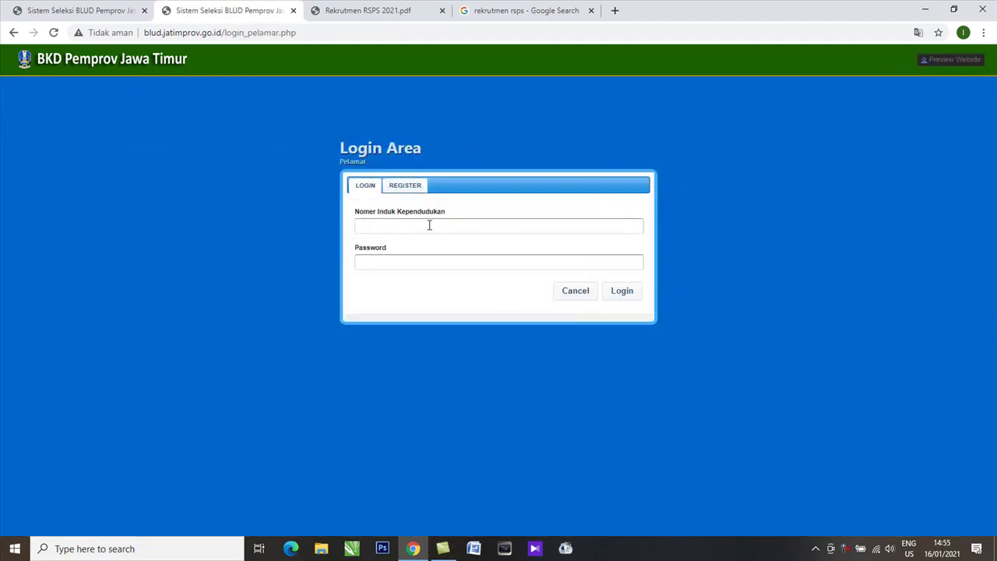
left_click(407, 190)
left_click(386, 225)
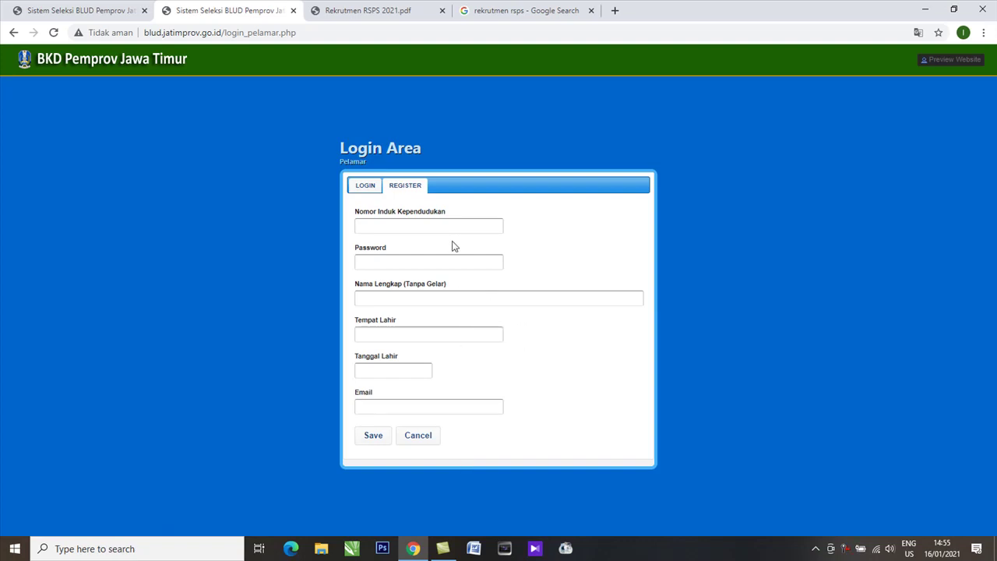
Step: Log in to the applicant area with the national ID number and the account password
left_click(366, 186)
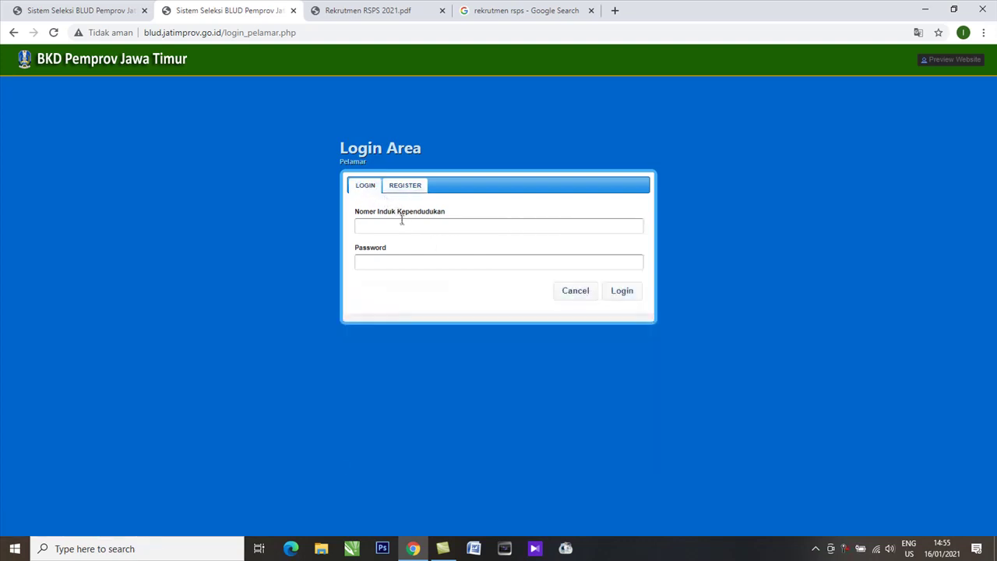
left_click(402, 224)
left_click(407, 274)
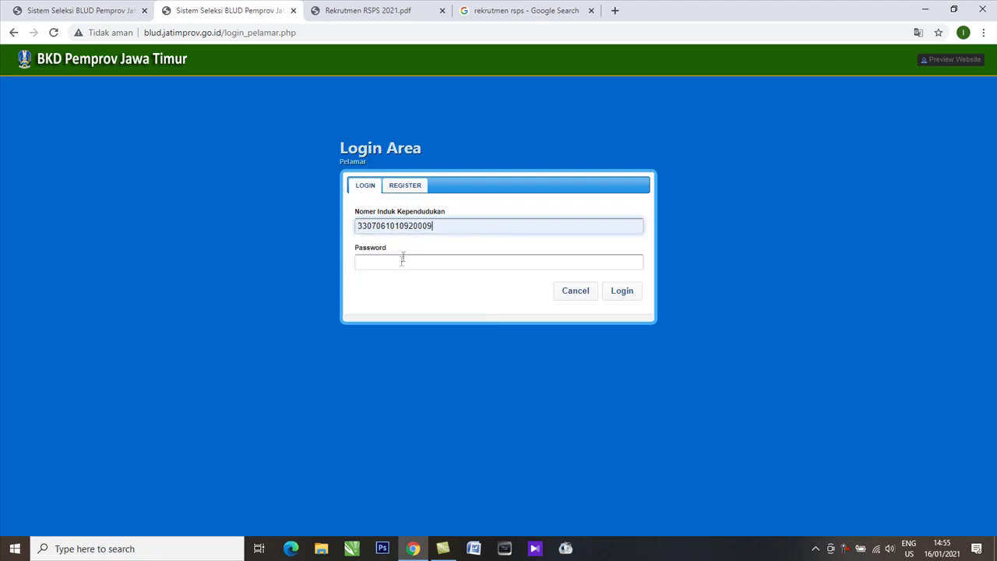
left_click(401, 261)
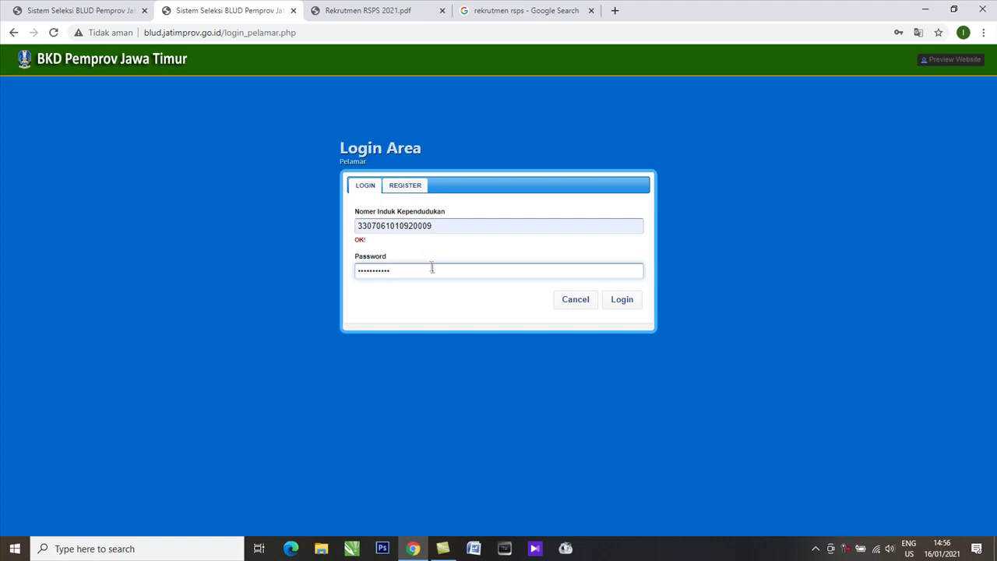
left_click(633, 303)
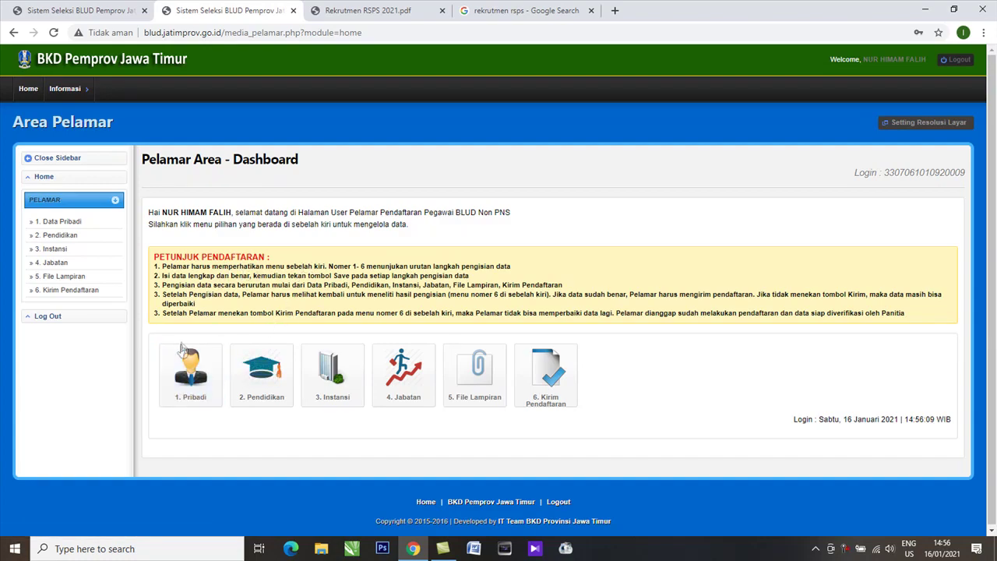
left_click(183, 392)
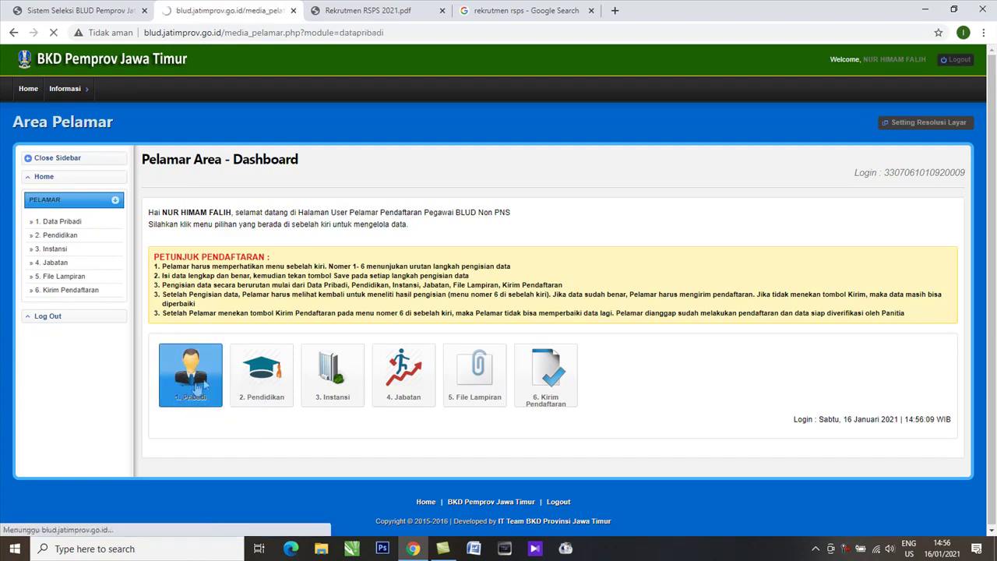
scroll(69, 142, "down", 1)
scroll(69, 142, "up", 1)
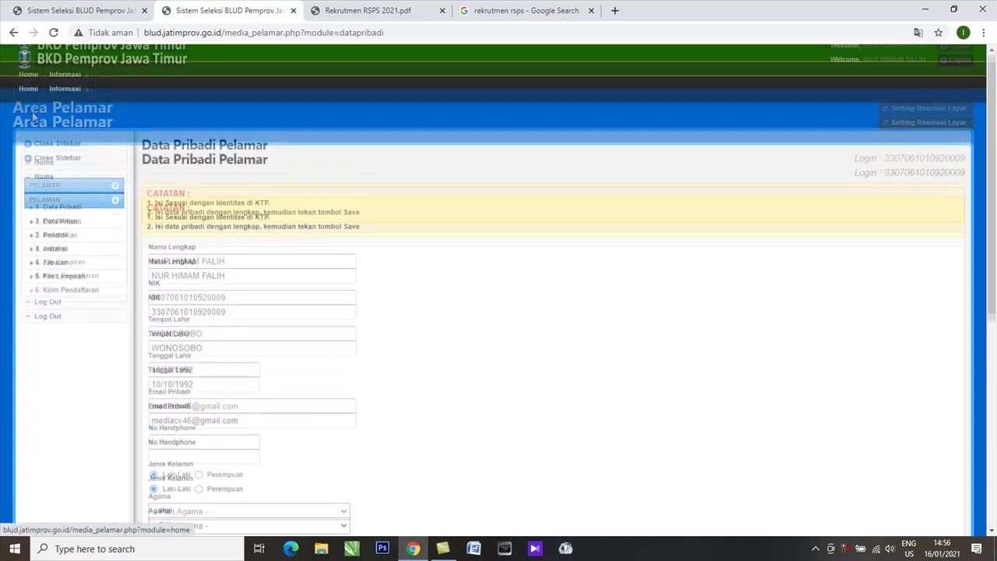
left_click(35, 90)
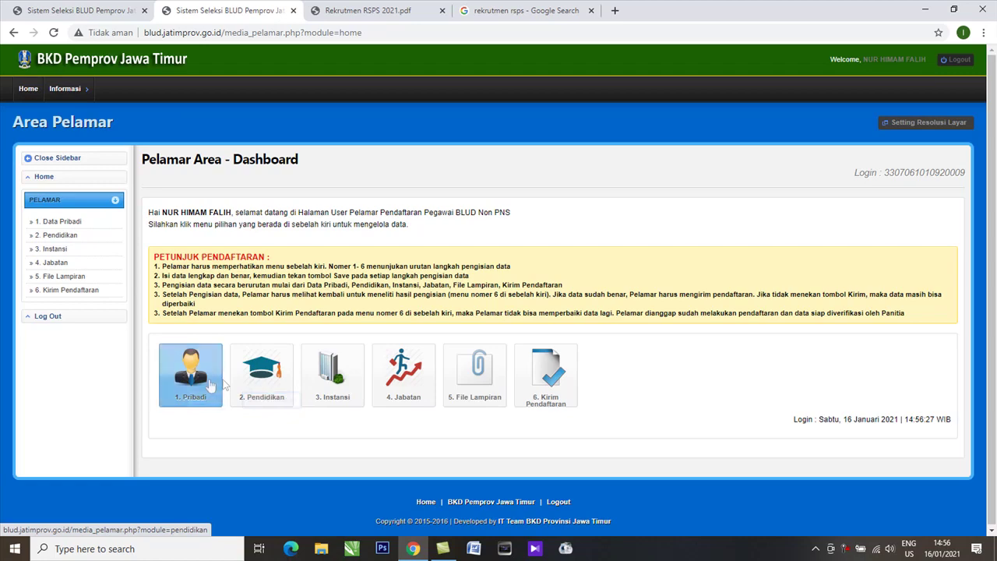
Step: Open the applicant's Data Pribadi form and examine its notes, identity, contact, religion, marital status and address fields
left_click(167, 383)
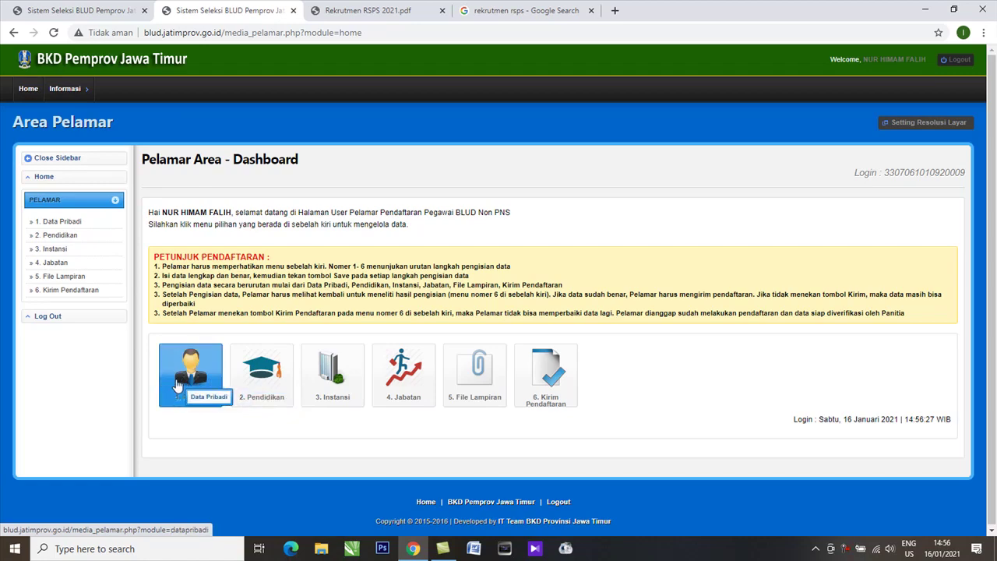
scroll(194, 271, "down", 1)
scroll(194, 272, "down", 1)
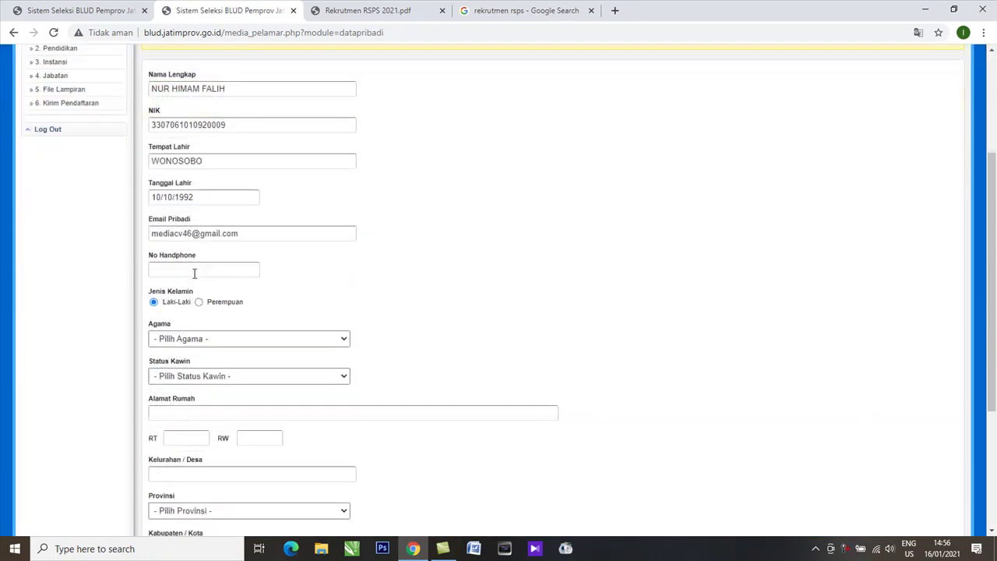
scroll(191, 272, "up", 2)
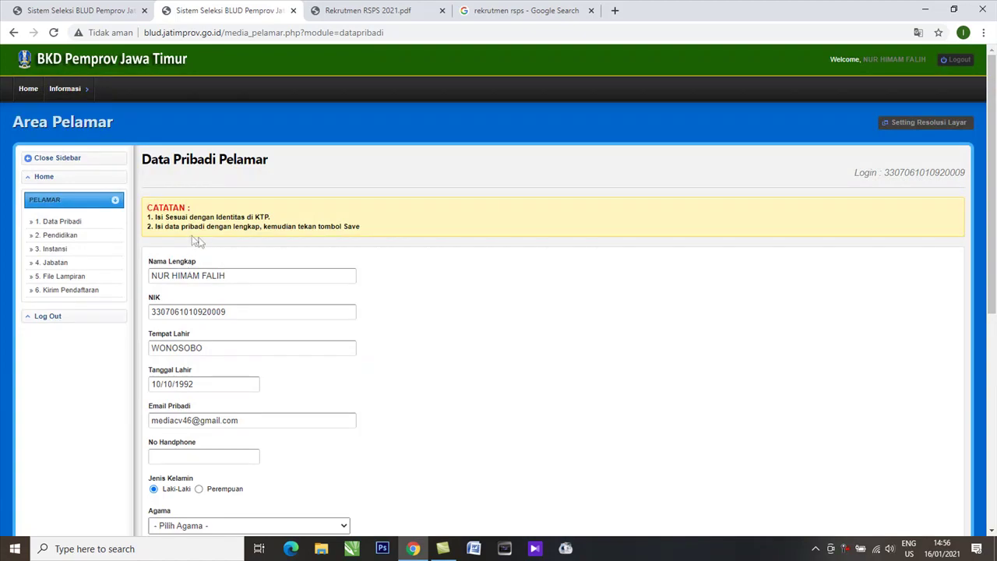
scroll(196, 261, "down", 1)
scroll(183, 214, "down", 3)
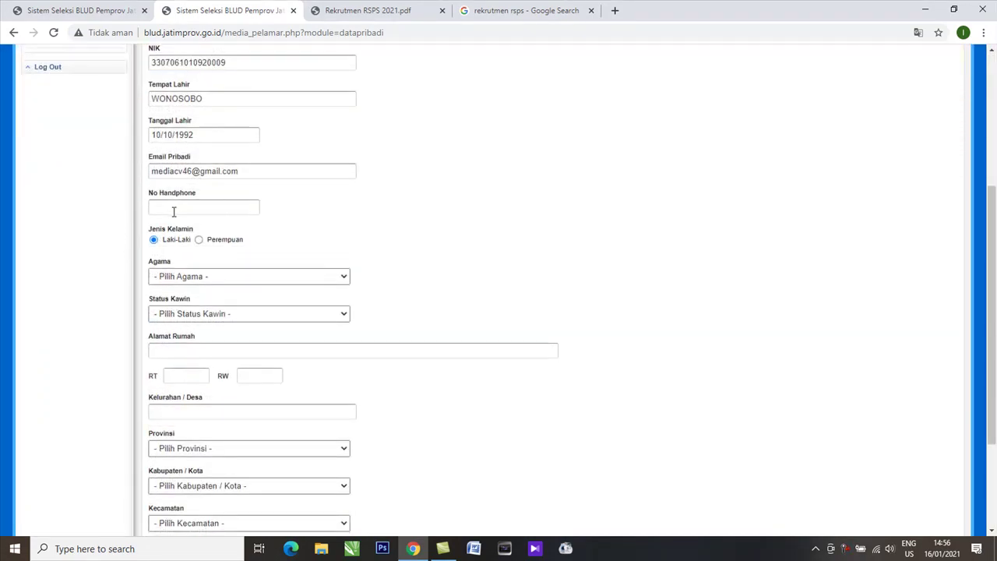
scroll(174, 211, "down", 1)
scroll(175, 215, "up", 4)
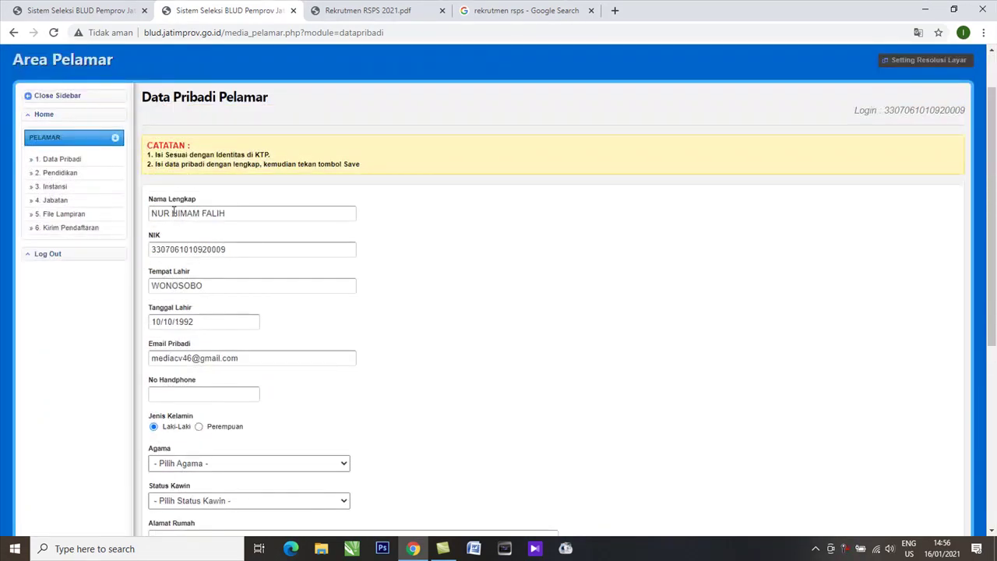
scroll(170, 236, "down", 2)
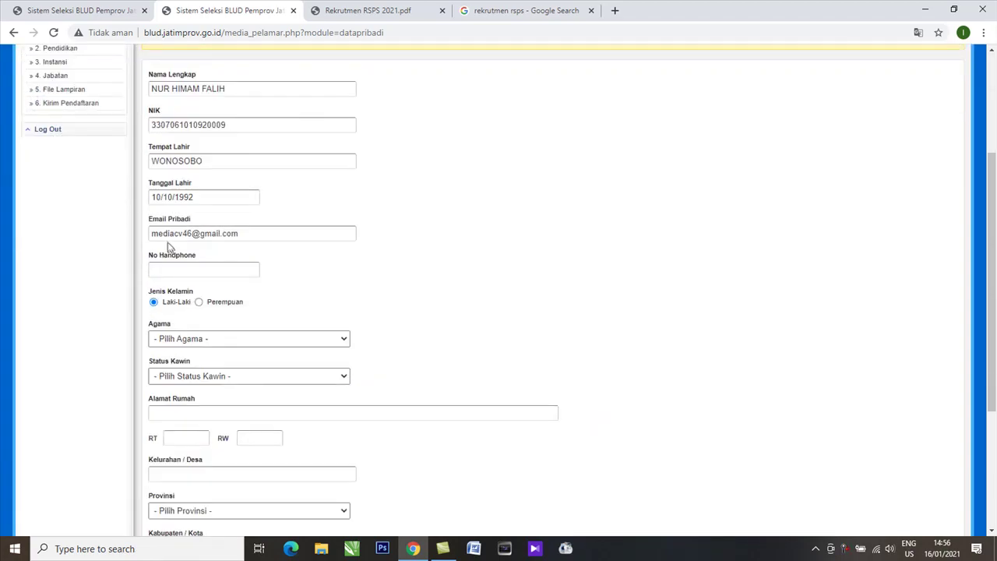
scroll(168, 247, "down", 1)
scroll(178, 188, "down", 1)
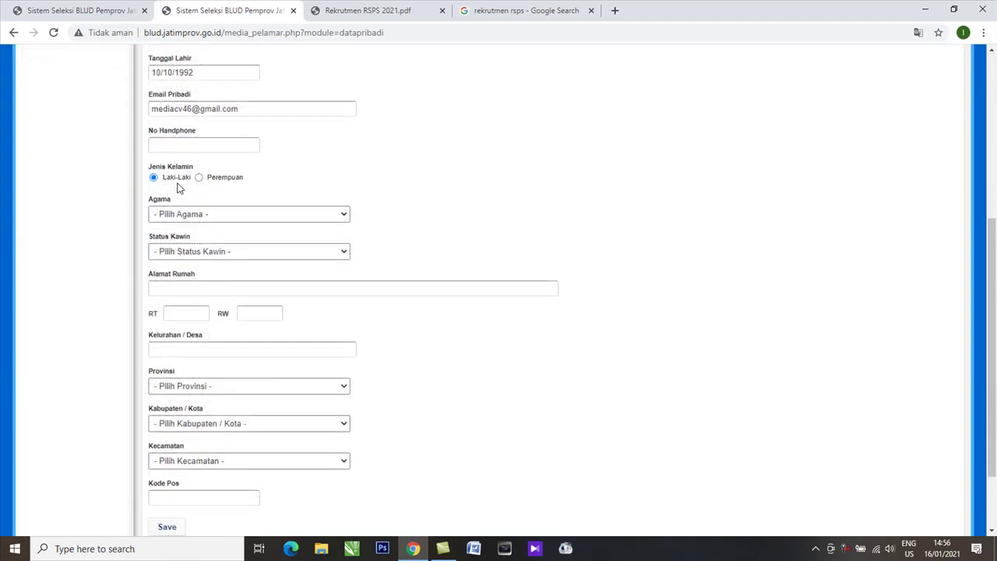
scroll(175, 192, "down", 1)
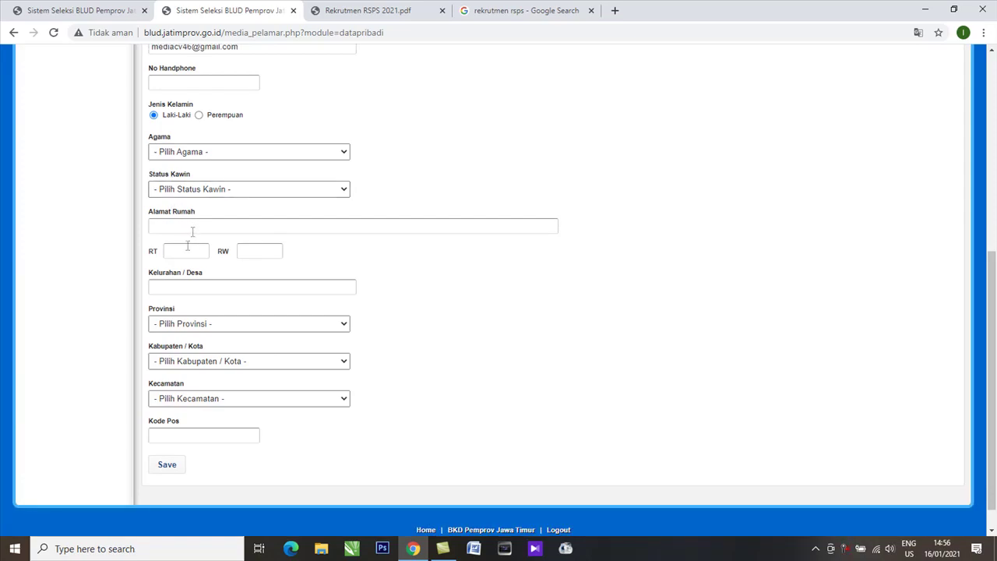
scroll(187, 245, "down", 1)
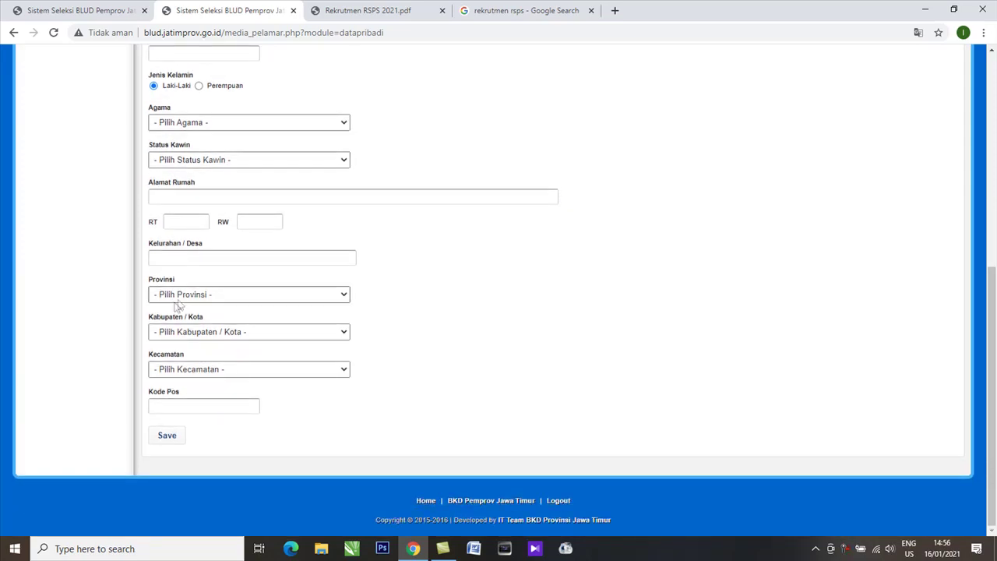
scroll(182, 360, "up", 4)
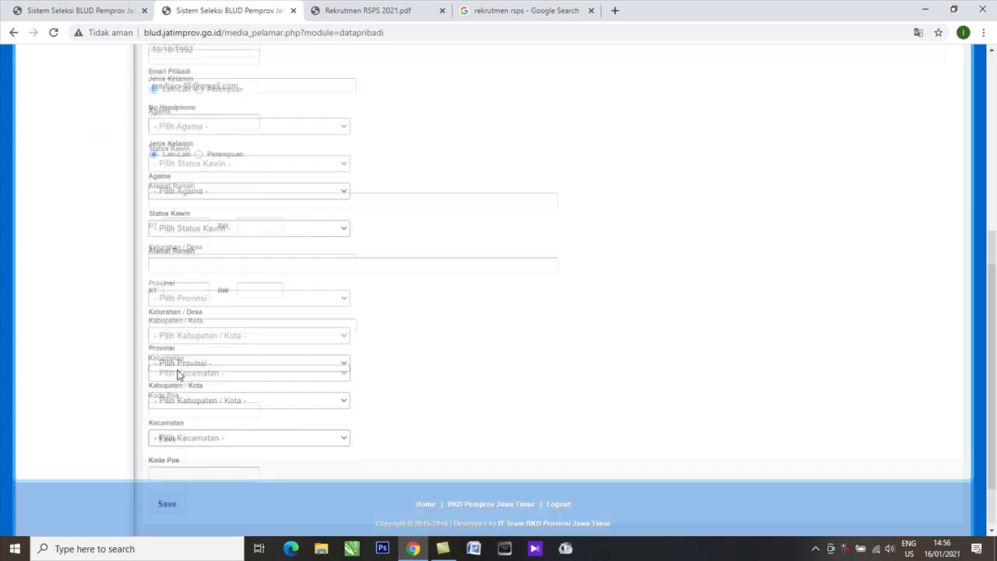
Step: Open the Pendidikan form, set Jenjang to S-1 Profesi, and go through its university, faculty, study programme, accreditation and diploma fields
left_click(78, 144)
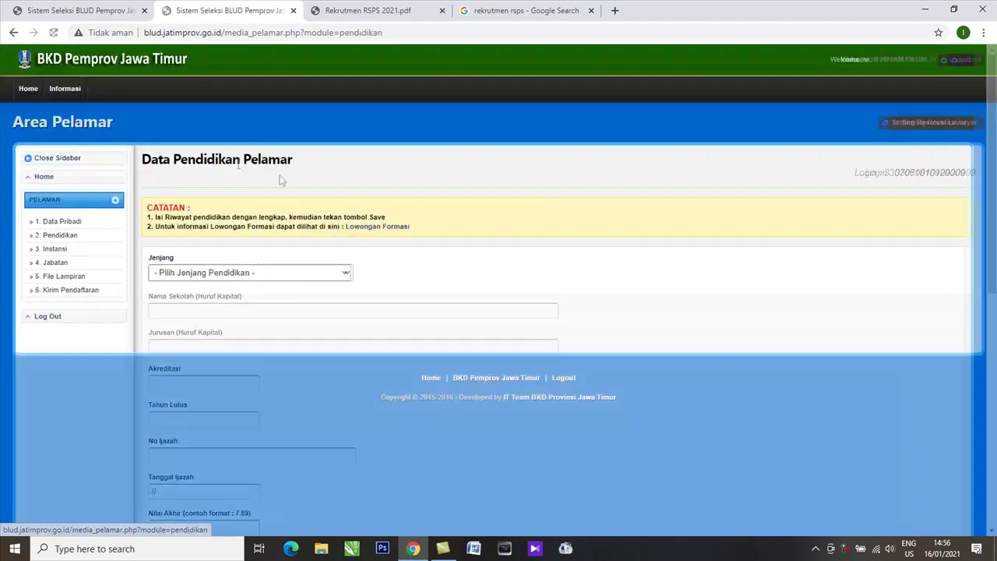
left_click(254, 272)
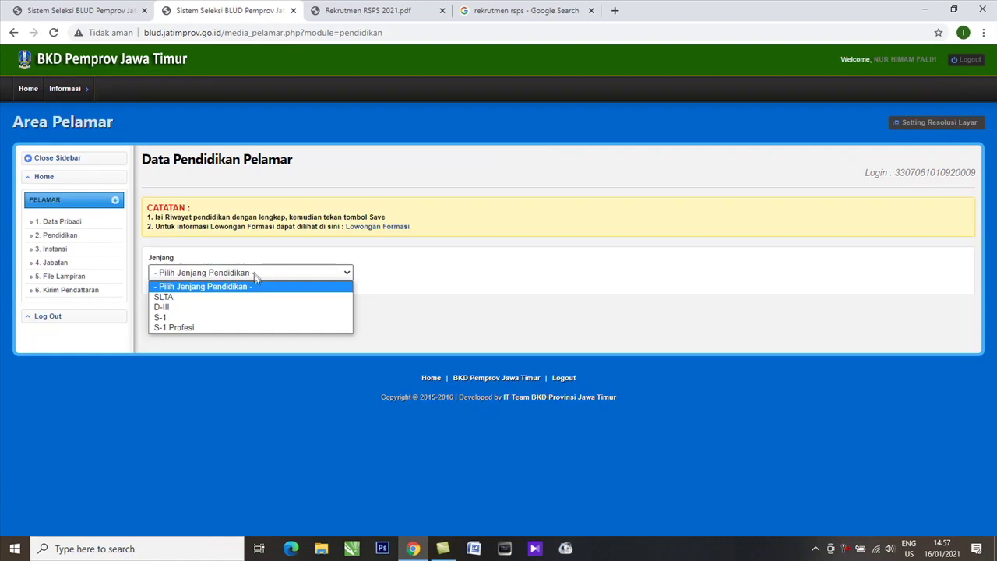
left_click(259, 328)
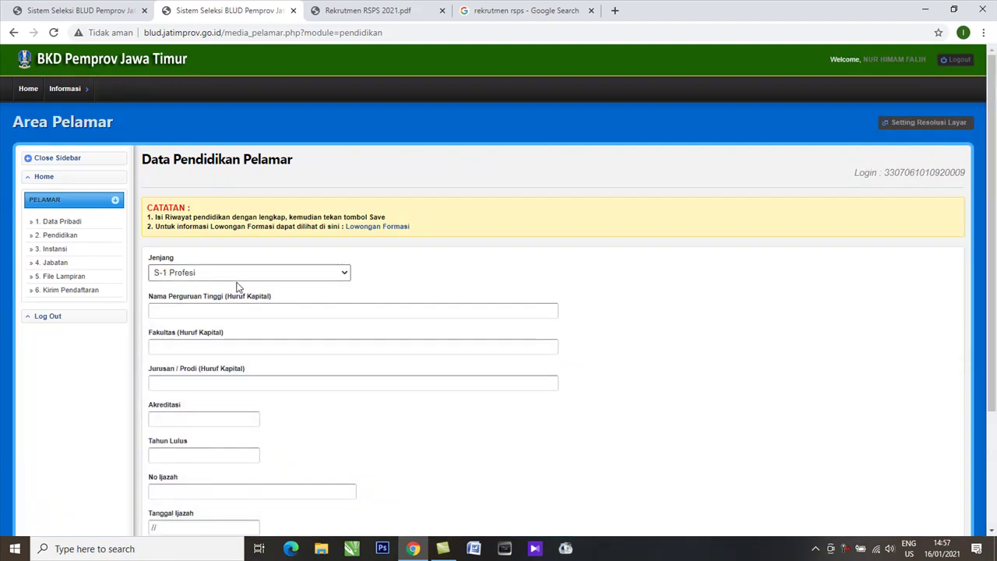
left_click(219, 312)
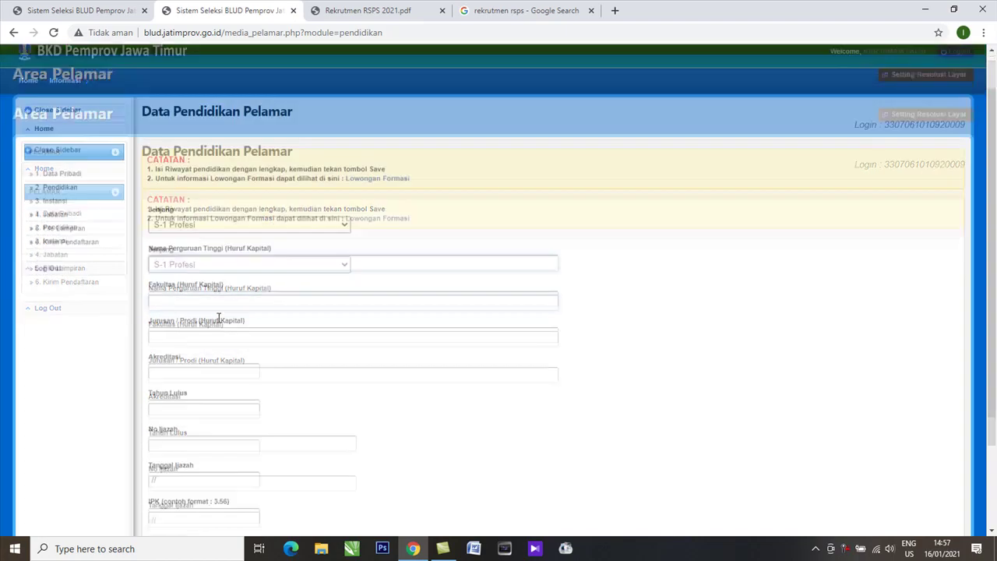
left_click(224, 285)
left_click(201, 326)
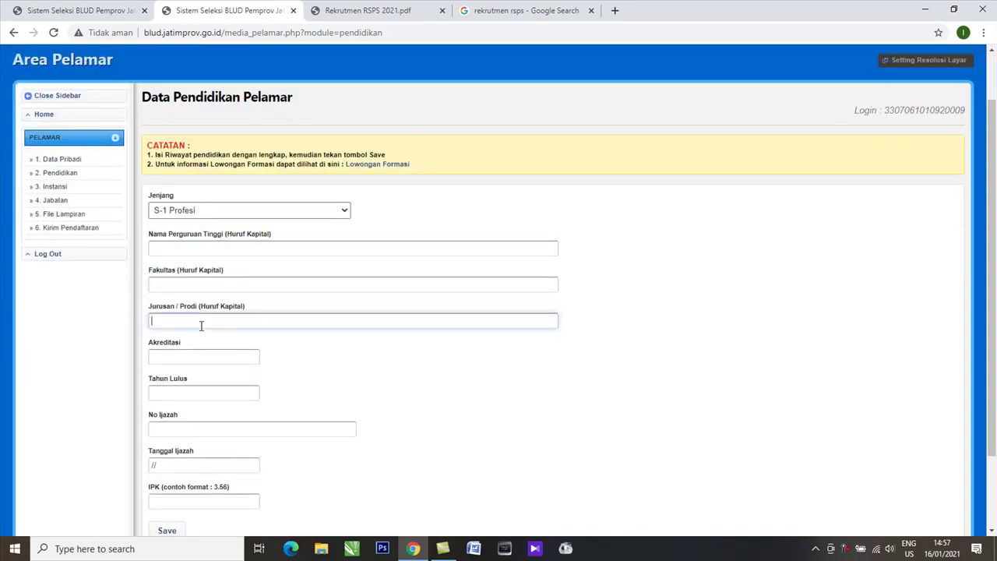
left_click(200, 349)
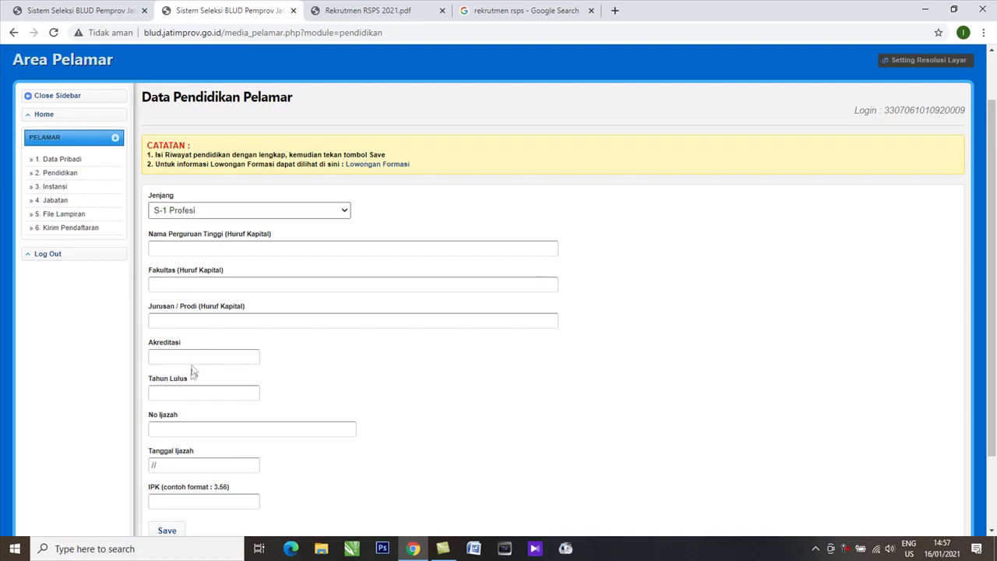
scroll(191, 374, "down", 1)
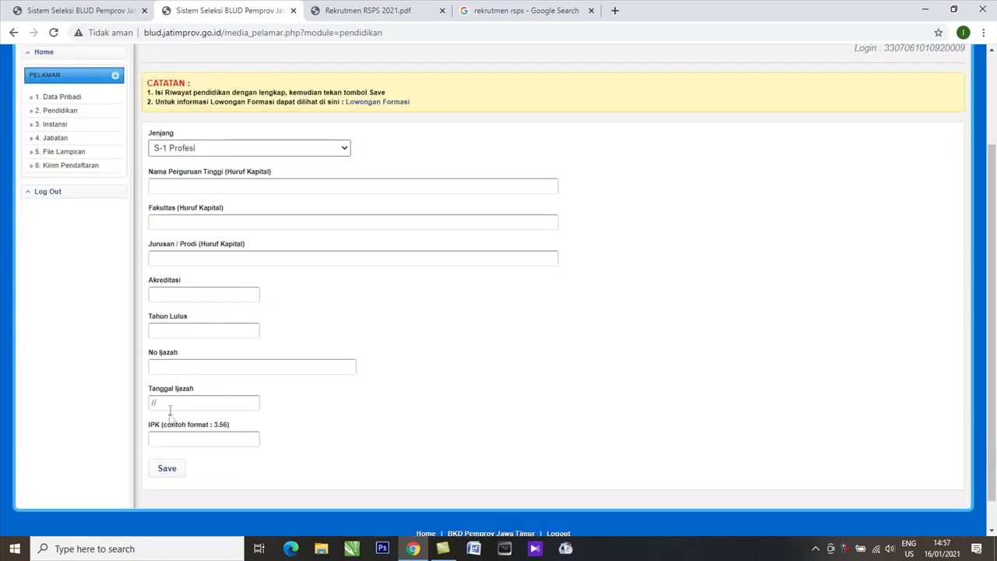
Step: Set the IPK to 3.56 and save the applicant's education data
left_click(165, 439)
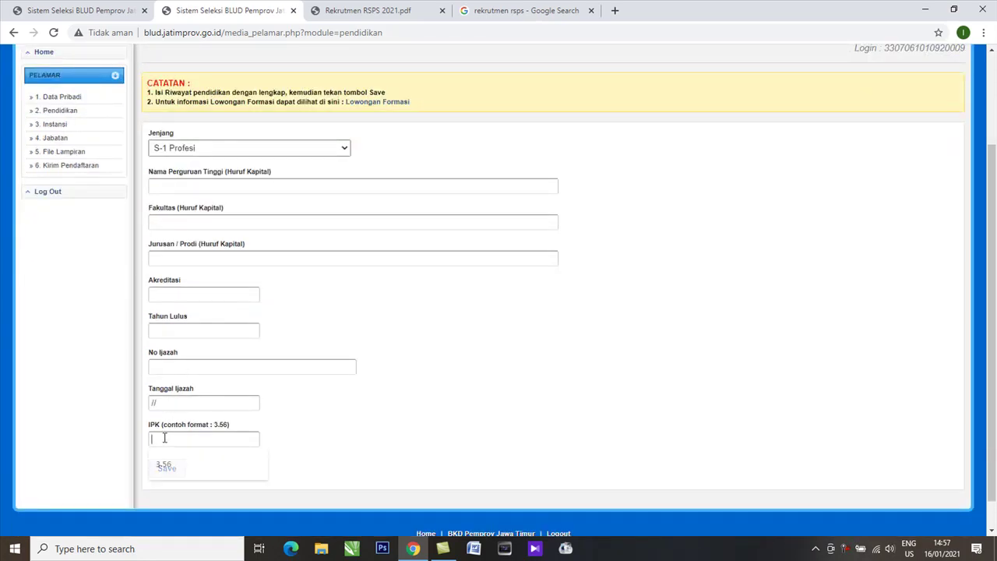
left_click(174, 472)
left_click(178, 468)
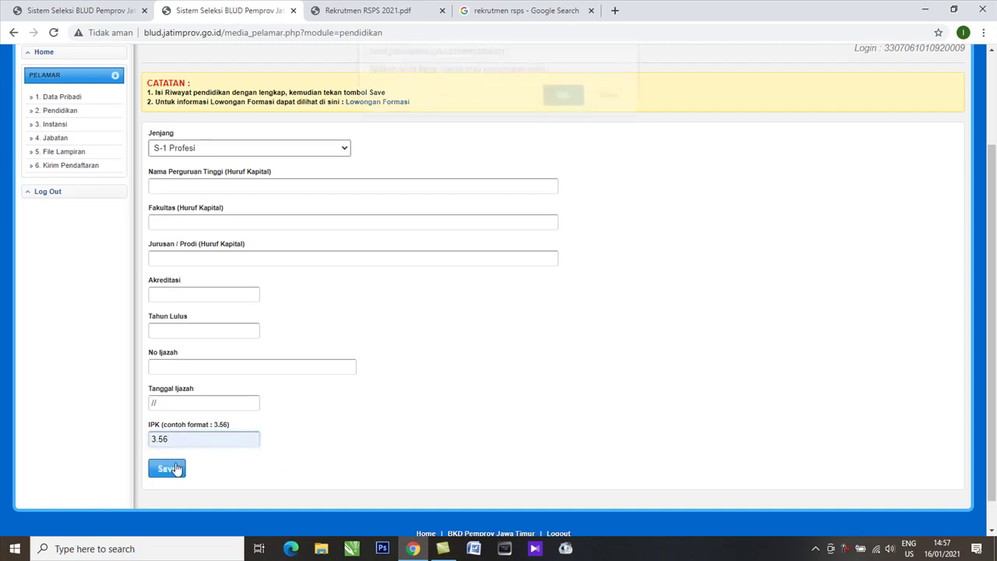
left_click(554, 101)
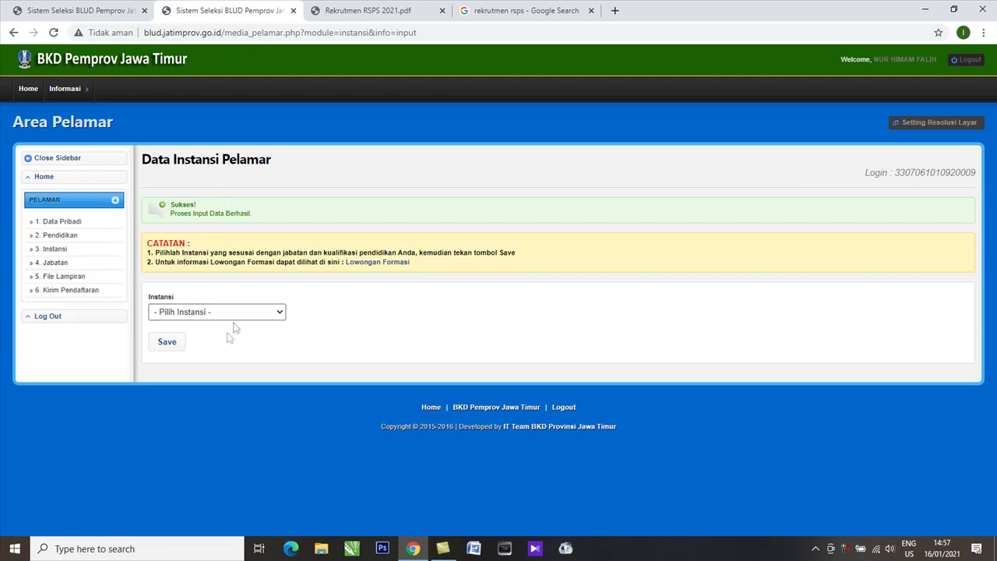
Step: Choose 1 - Rumah Sakit Paru Surabaya as the Instansi and save the institution data
left_click(166, 311)
left_click(171, 313)
left_click(173, 313)
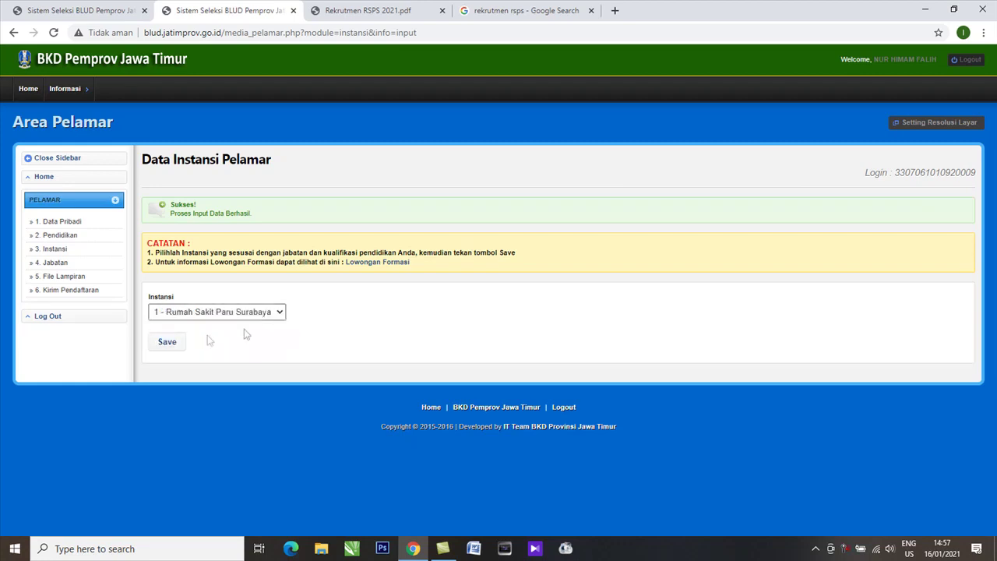
left_click(167, 342)
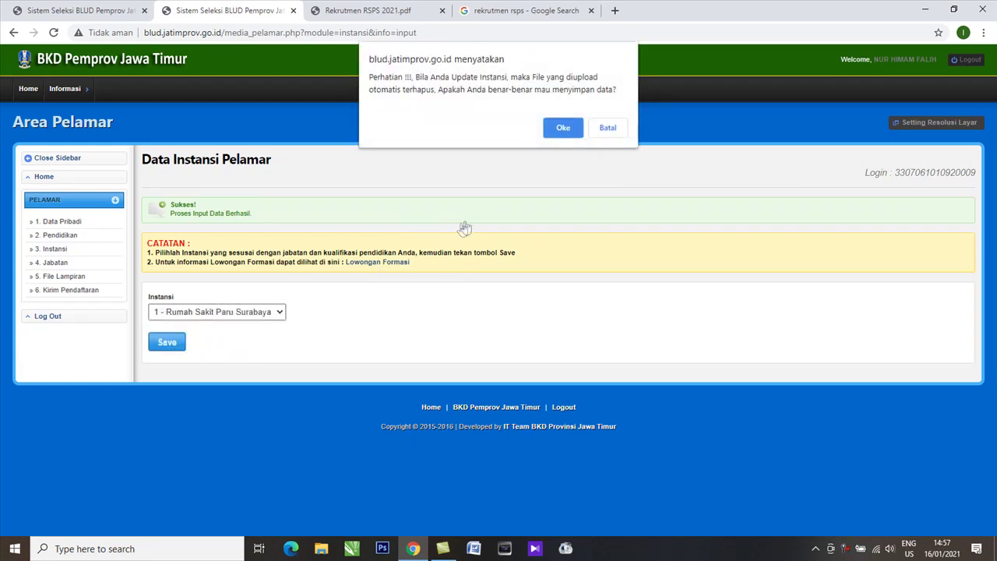
left_click(562, 127)
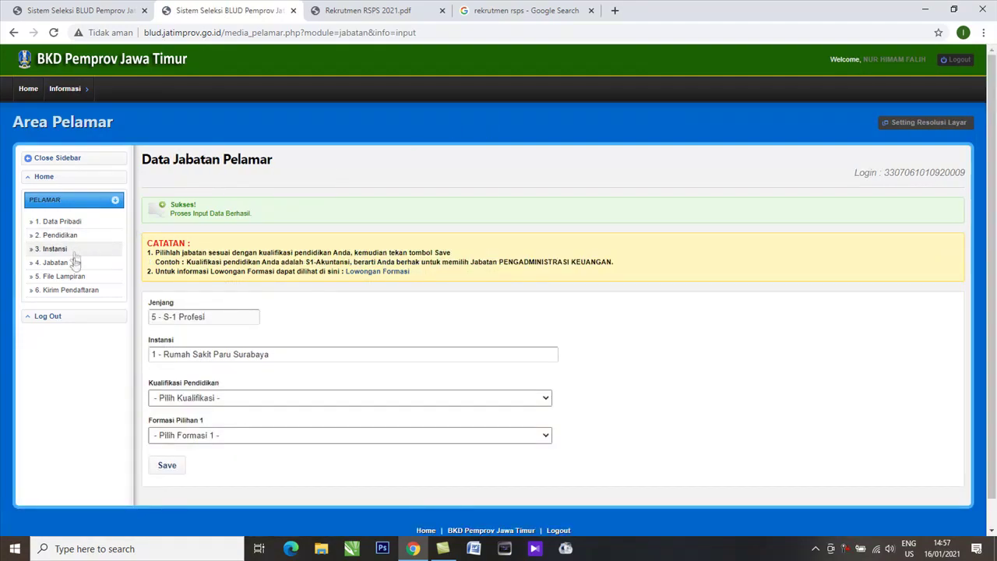
Step: In the Jabatan form, look at the Formasi Pilihan 1 options and choose 1 - Pendidikan Dokter as the Kualifikasi Pendidikan
left_click(69, 266)
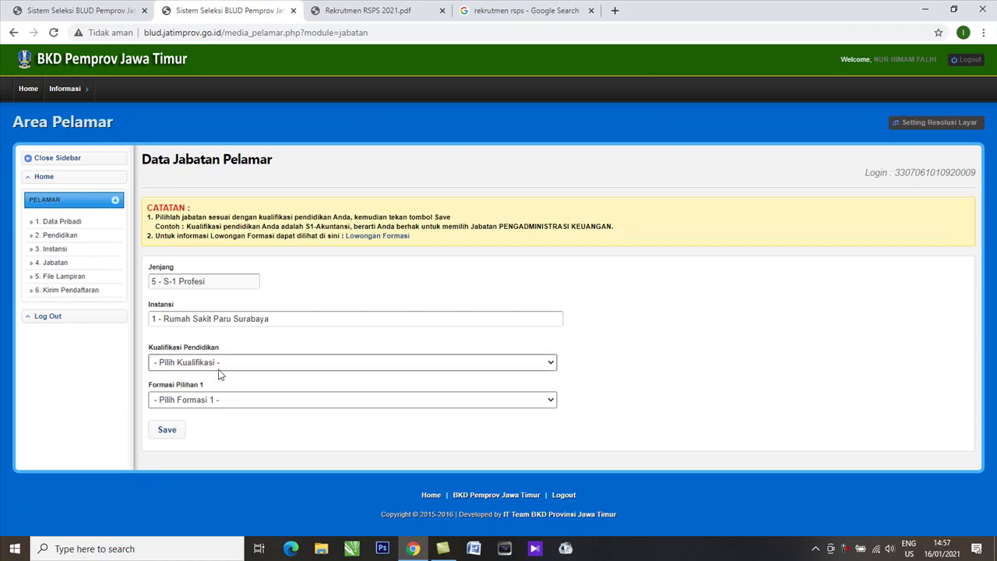
left_click(234, 401)
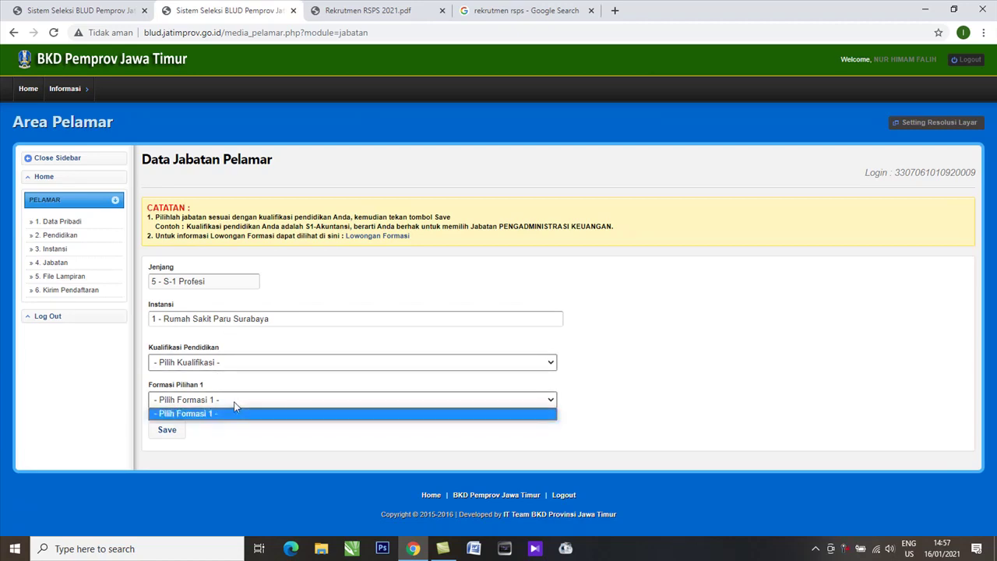
left_click(234, 402)
left_click(242, 364)
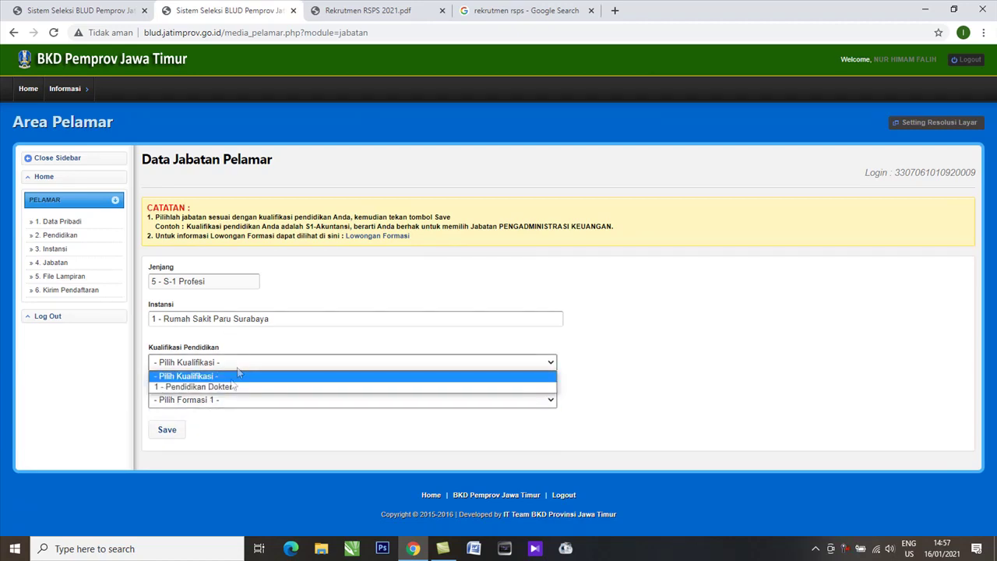
left_click(233, 386)
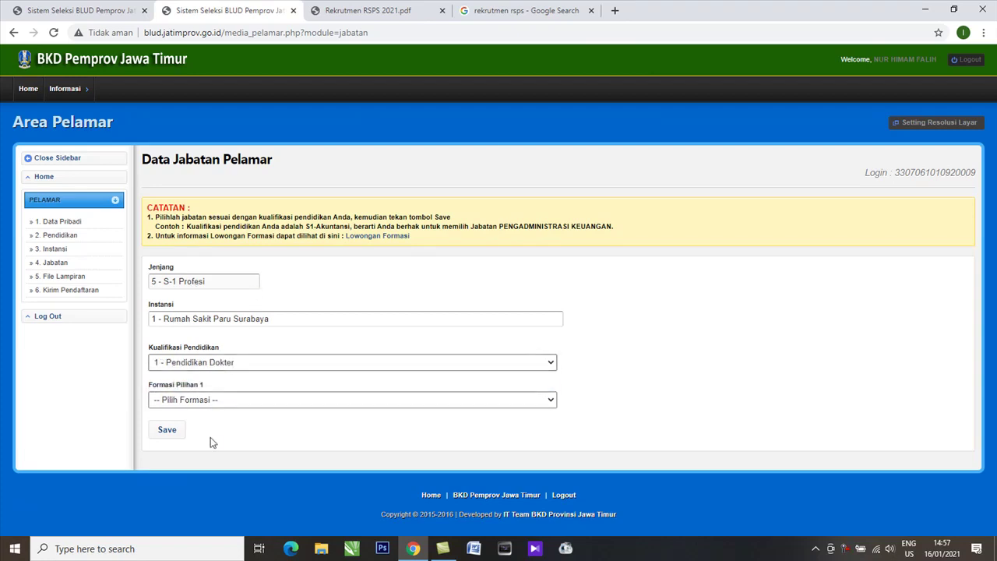
Step: Open the File Lampiran page and examine its document rules, the upload form for document 1 and the file selection
left_click(61, 277)
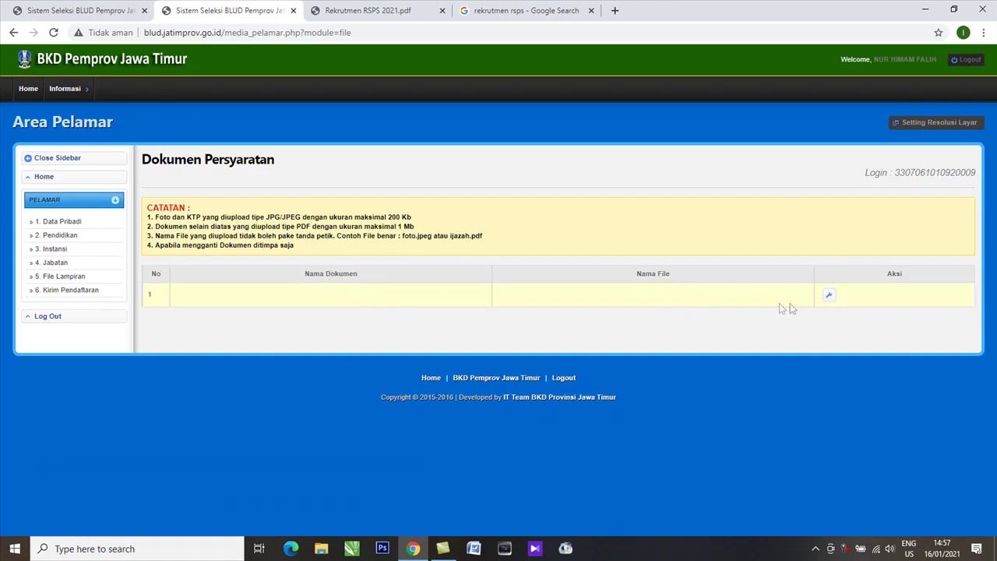
left_click(829, 295)
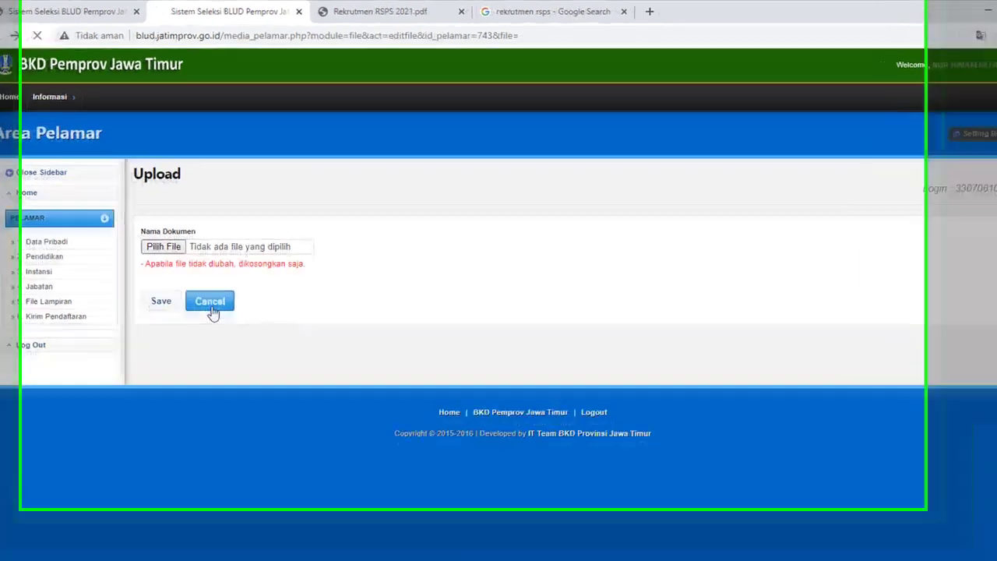
left_click(212, 275)
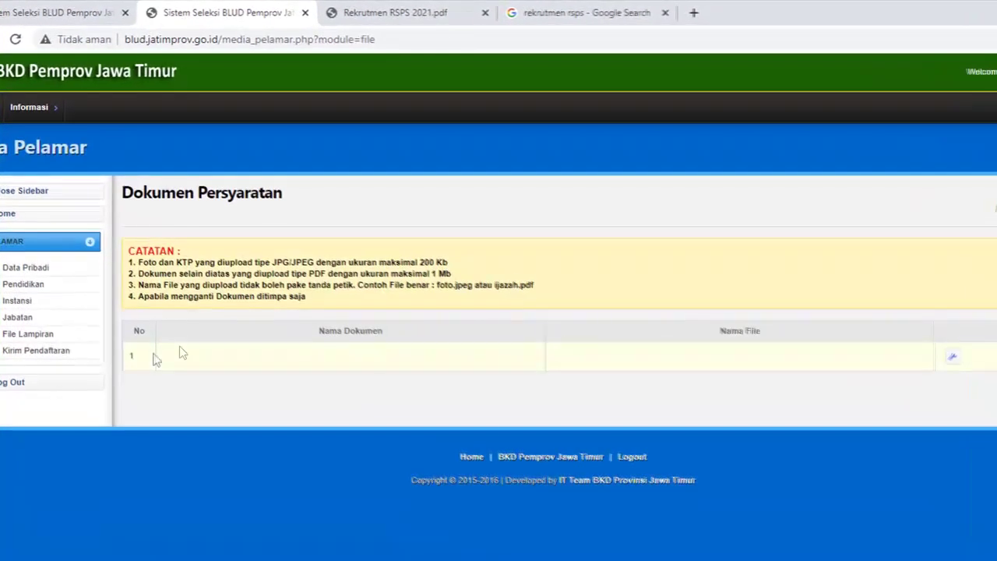
left_click(49, 337)
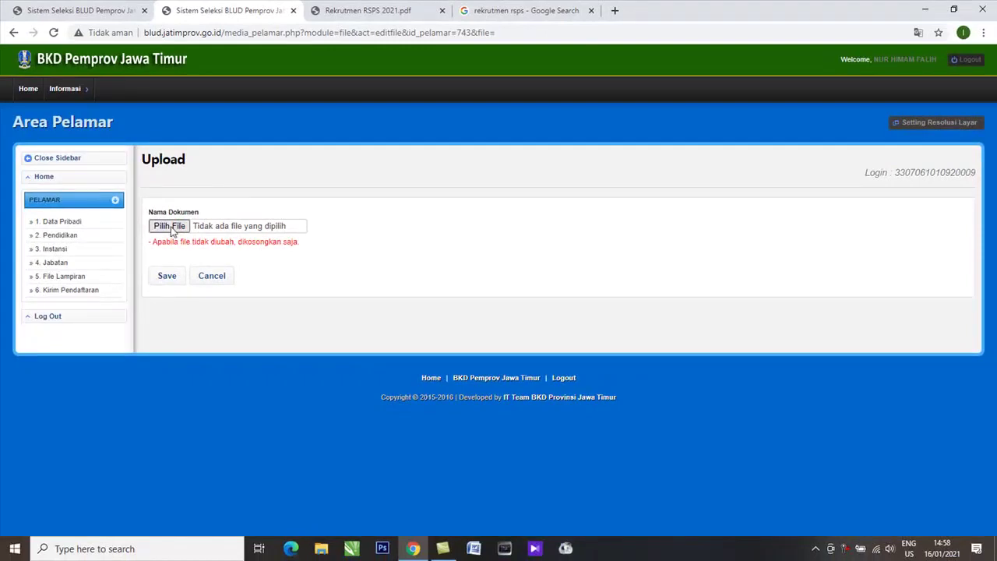
left_click(177, 230)
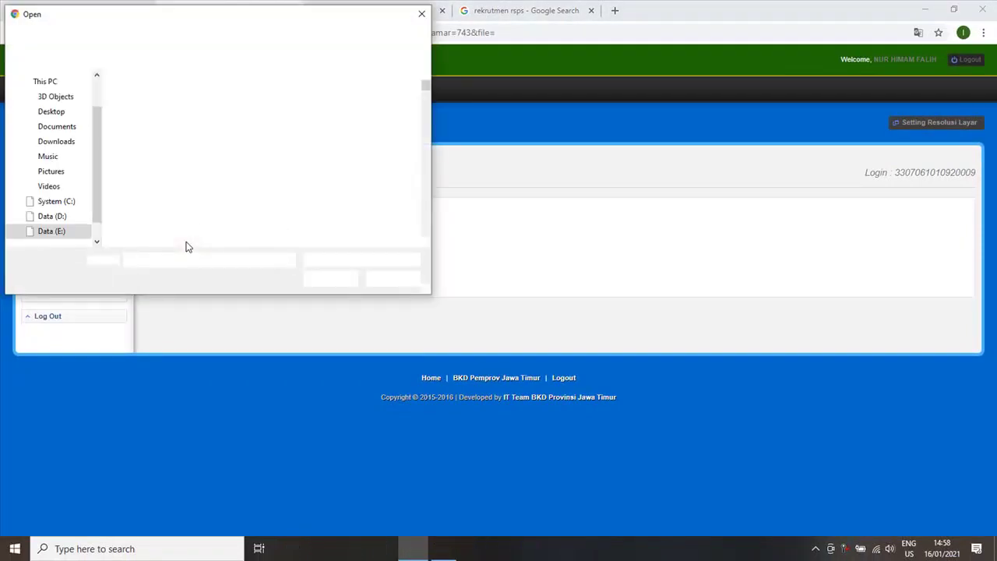
left_click(422, 13)
Step: Switch to Rekrutmen RSPS 2021.pdf and review the required scans, file types and size limits under Persyaratan Umum Pelamar
left_click(393, 10)
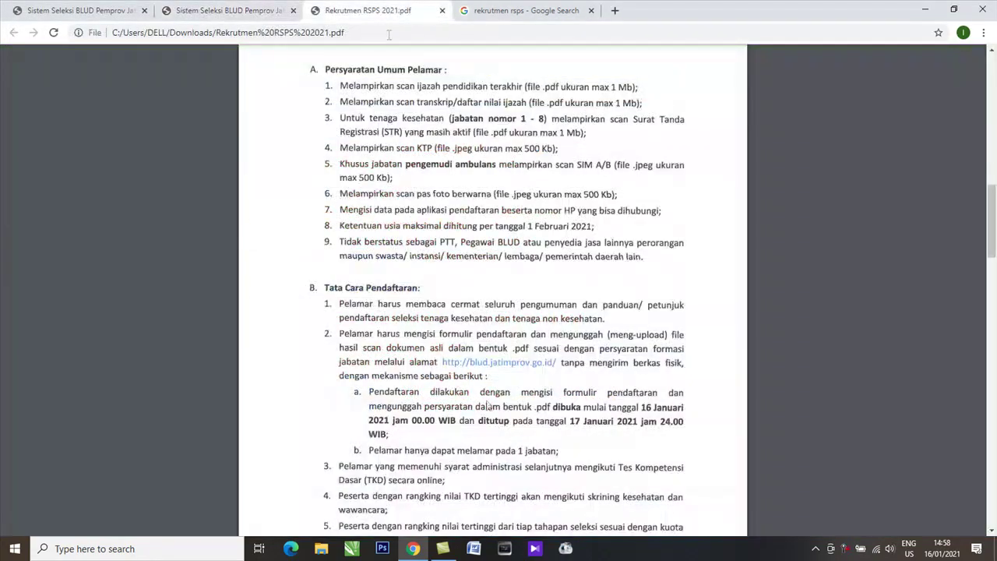
scroll(359, 209, "up", 3)
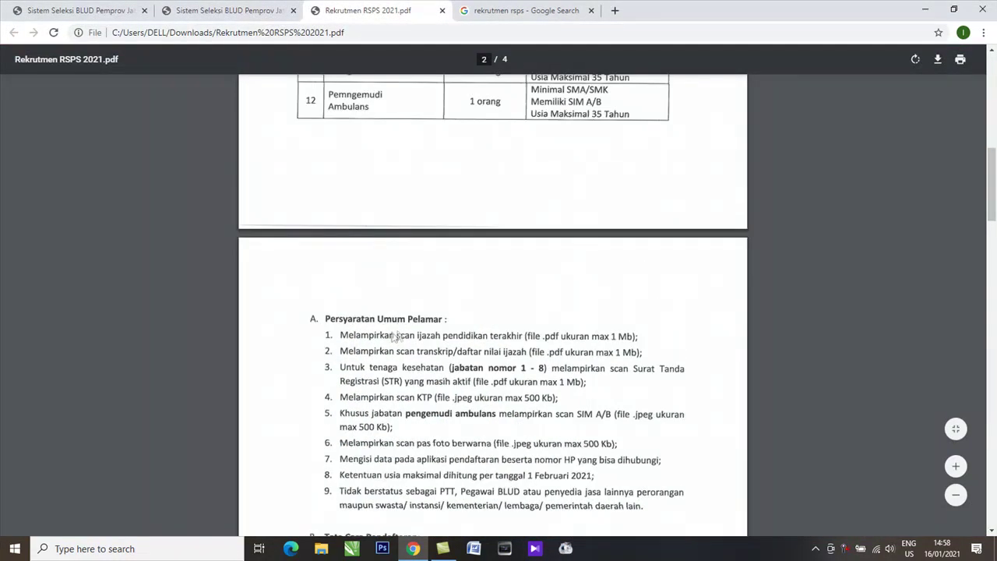
scroll(395, 336, "down", 1)
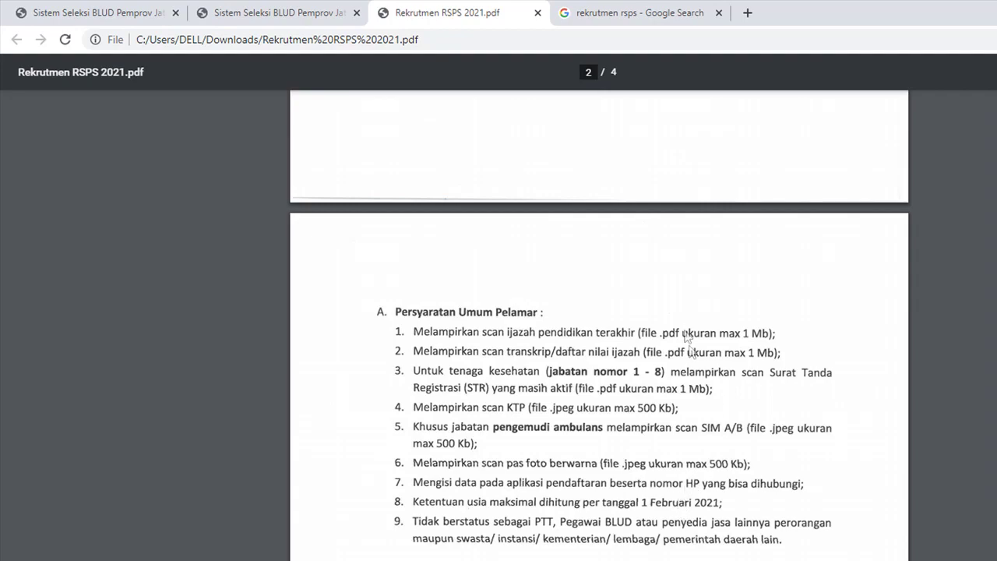
Step: Return to the applicant area and review the Kirim Pendaftaran summary of biodata, education, chosen position and attached files
left_click(287, 10)
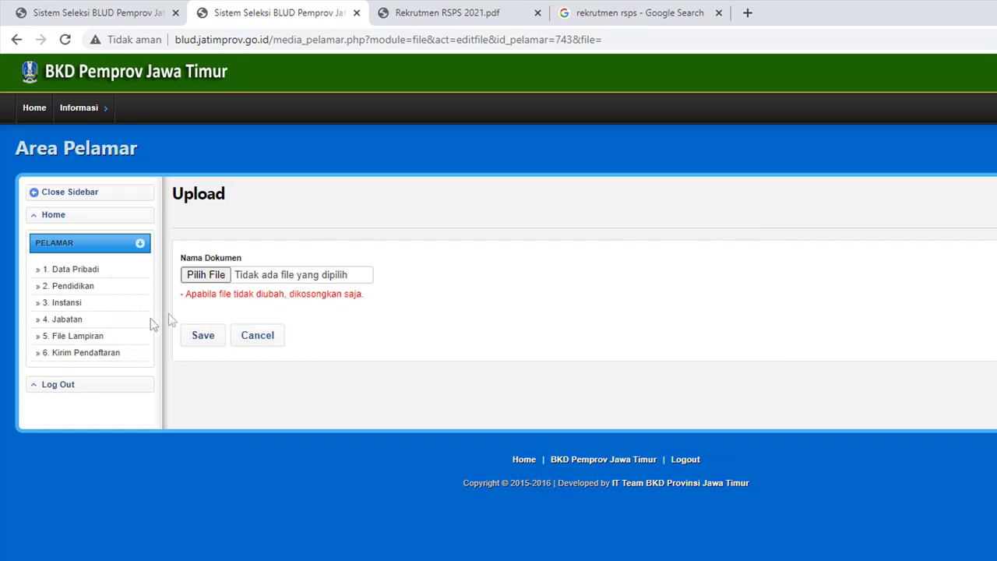
left_click(100, 357)
scroll(340, 304, "down", 2)
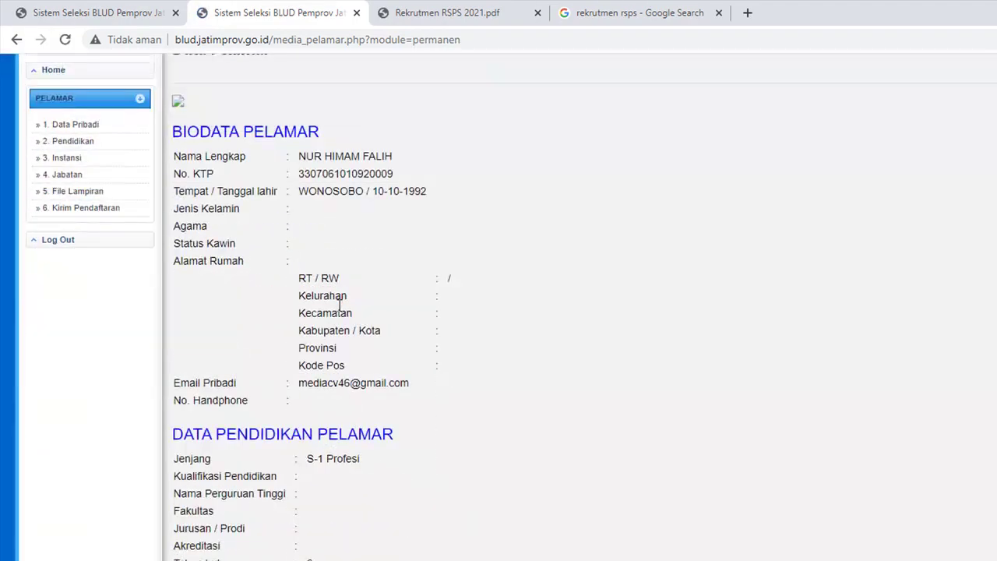
scroll(340, 305, "down", 1)
scroll(216, 93, "up", 1)
scroll(218, 109, "down", 1)
scroll(221, 113, "up", 1)
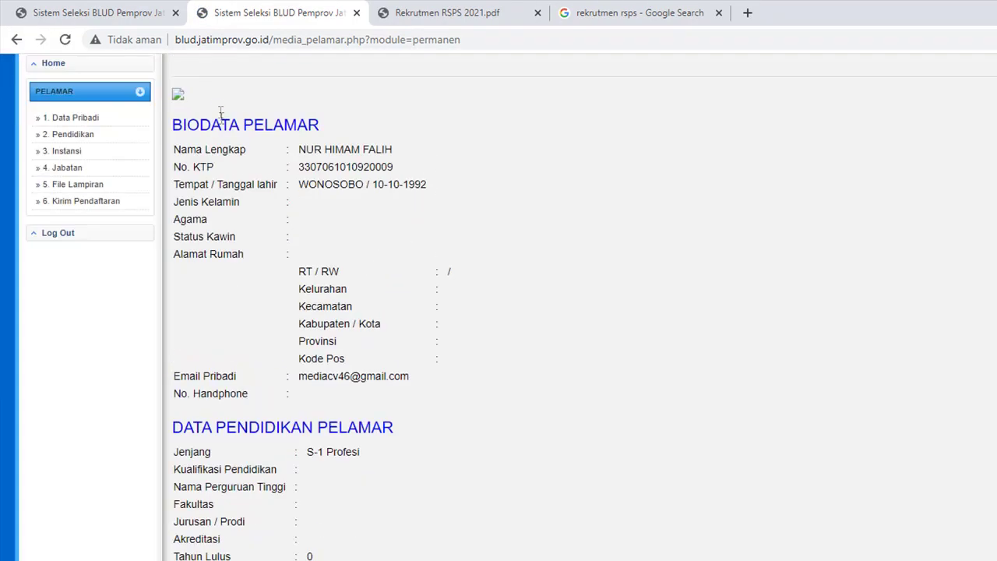
scroll(221, 113, "down", 2)
scroll(220, 127, "up", 1)
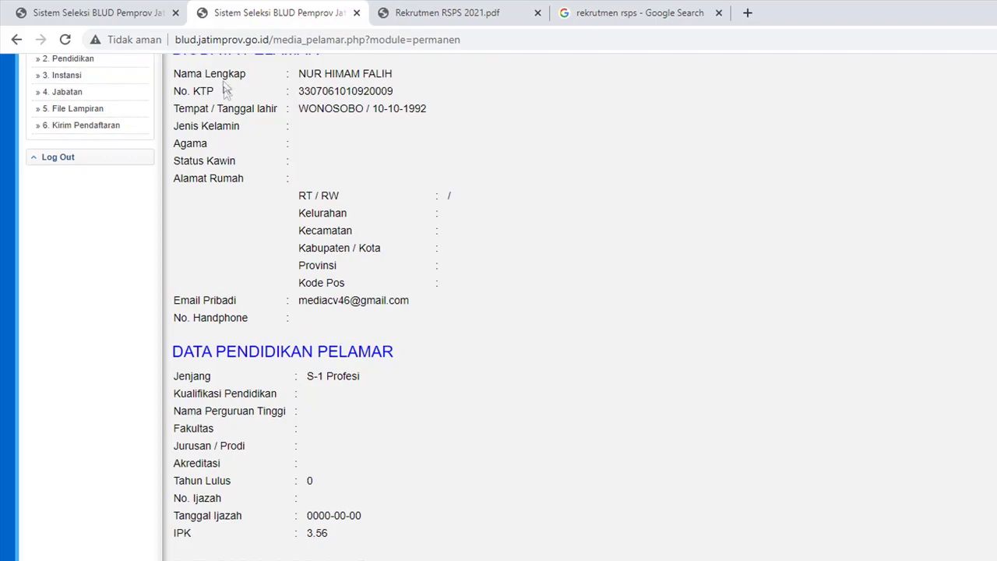
scroll(222, 82, "down", 1)
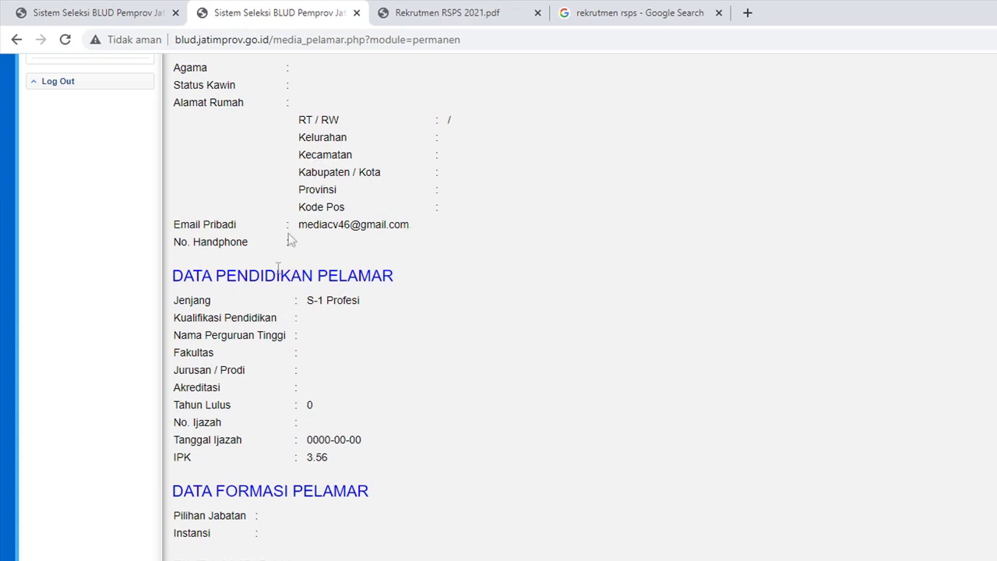
scroll(293, 229, "down", 1)
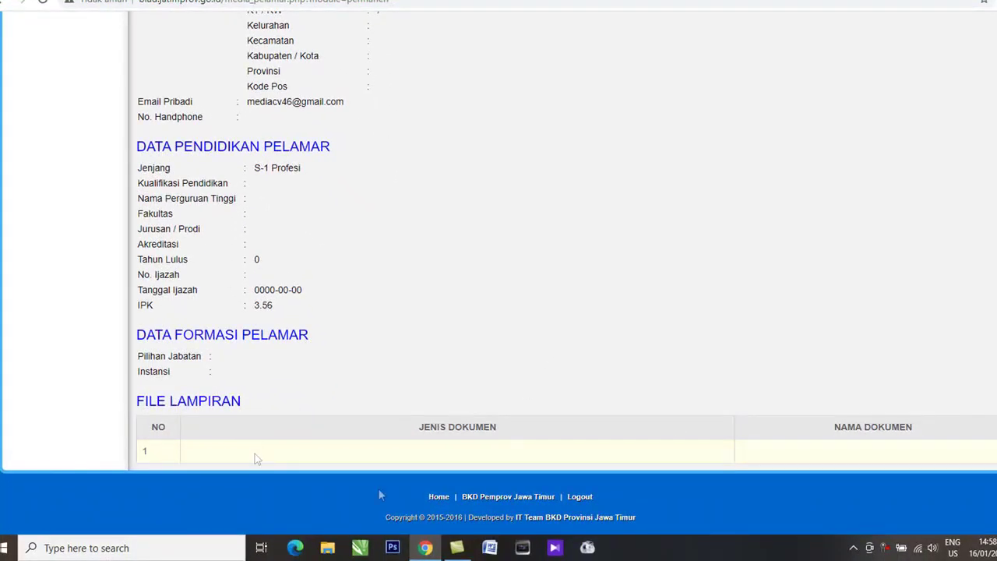
scroll(733, 513, "up", 3)
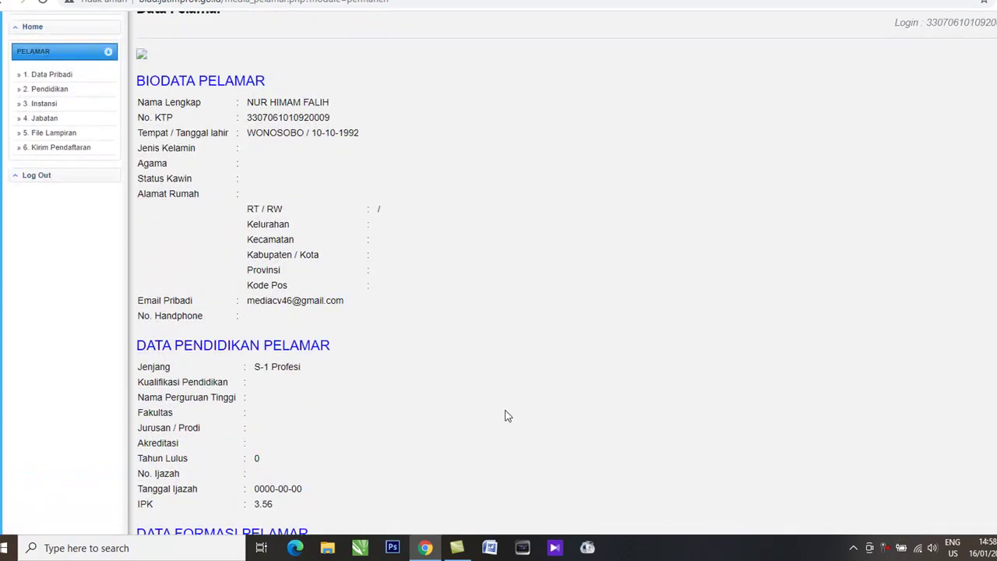
scroll(505, 416, "up", 1)
left_click(70, 215)
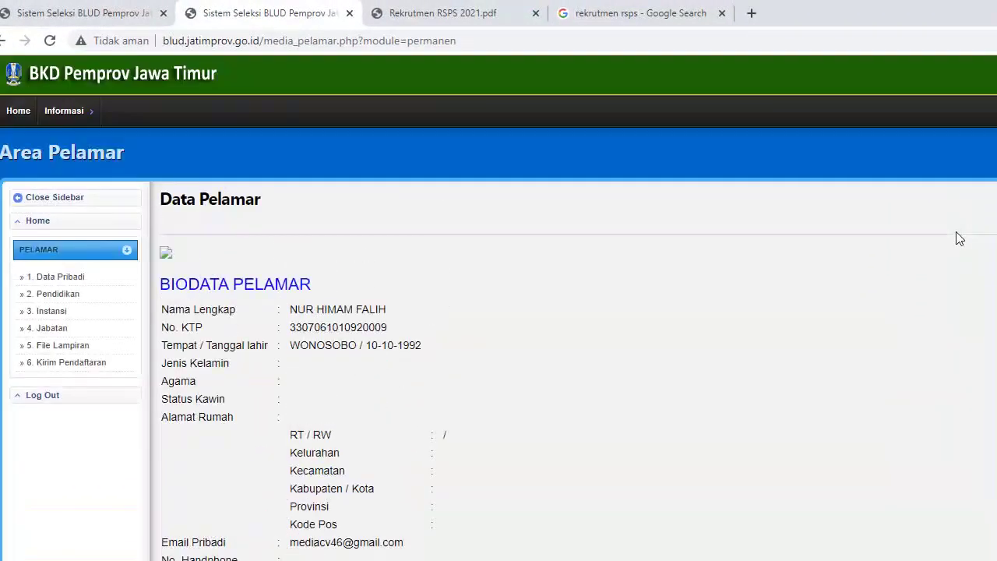
scroll(584, 312, "down", 5)
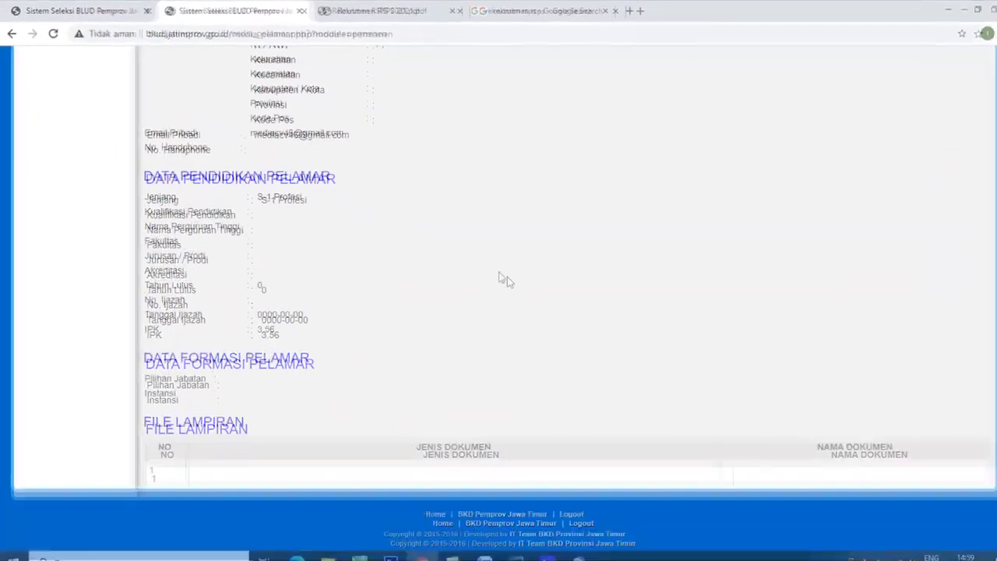
scroll(507, 277, "up", 4)
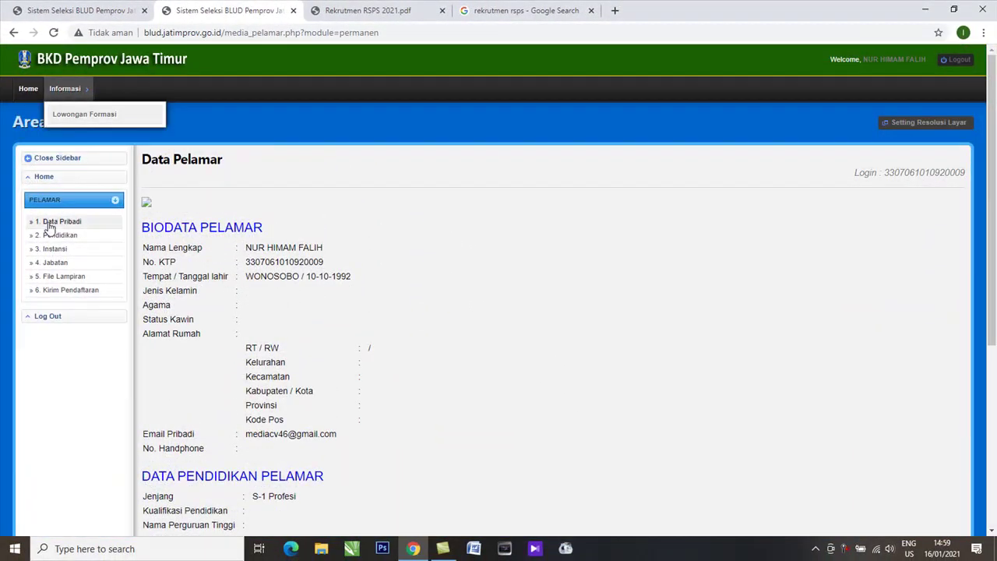
Step: Revisit the Data Pribadi form and the Jabatan form to recap the data each one requires
left_click(49, 225)
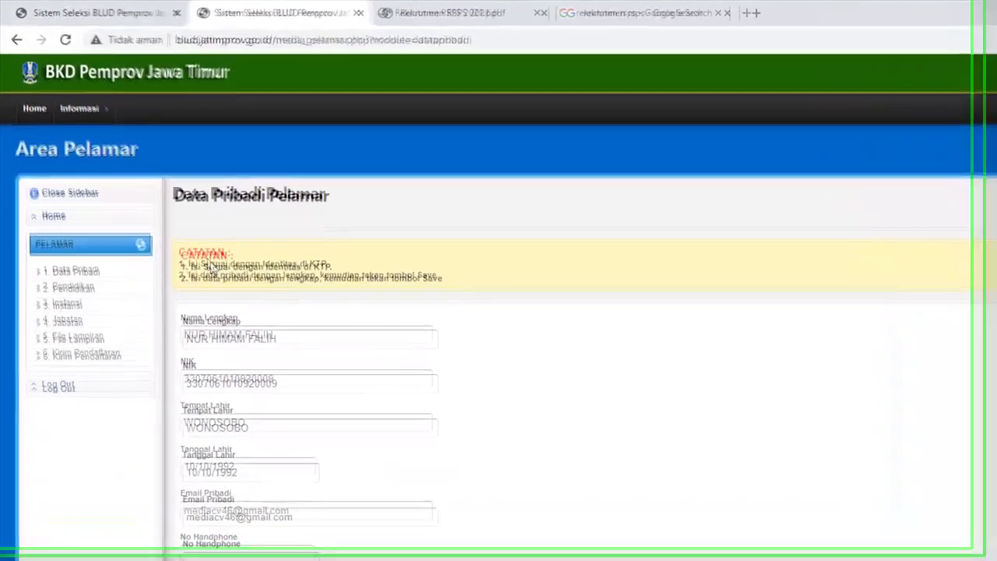
left_click(78, 330)
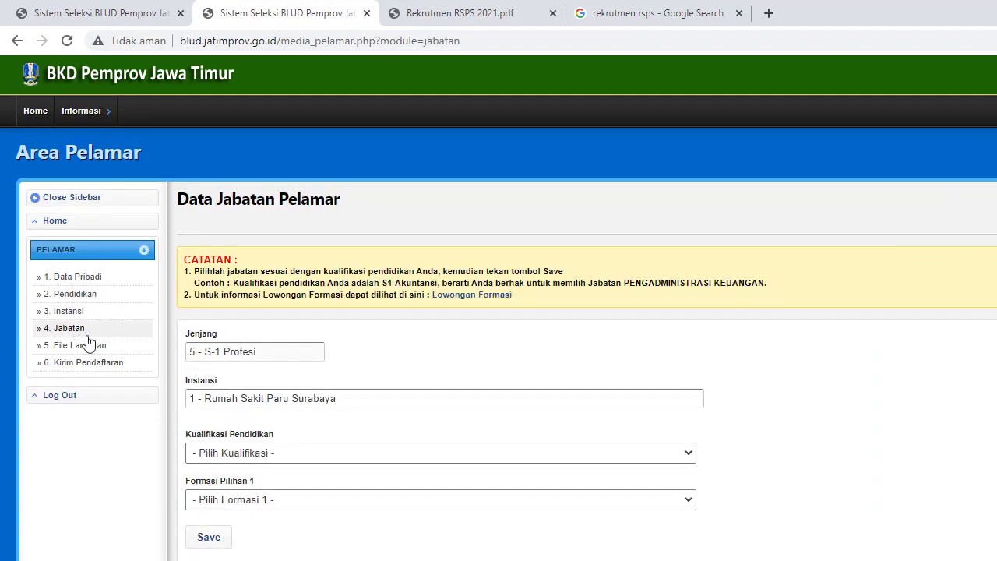